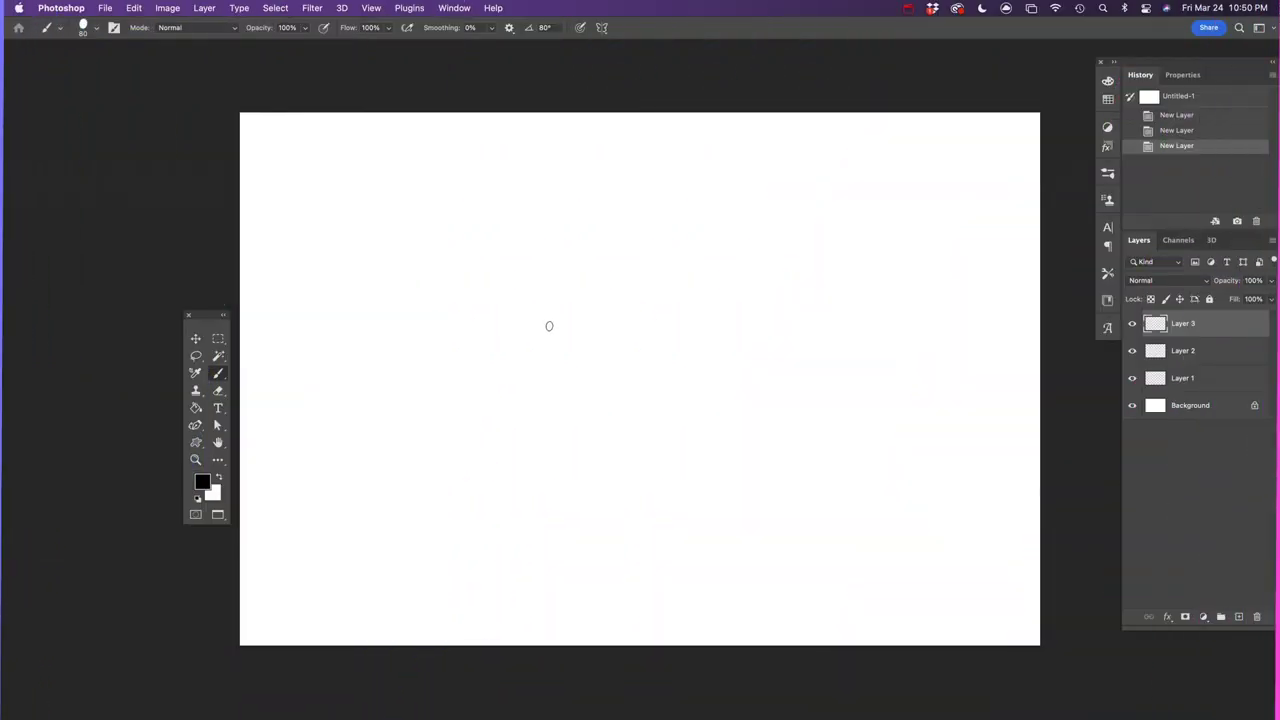
# - Sketch a wide rounded-rectangle head in black on Layer 3 near the canvas centre, thickening its top edge
pyautogui.moveTo(524, 288); pyautogui.dragTo(516, 331)
pyautogui.moveTo(522, 291); pyautogui.dragTo(668, 281)
pyautogui.moveTo(665, 277)
pyautogui.mouseDown()
pyautogui.moveTo(689, 287)
pyautogui.moveTo(702, 350)
pyautogui.mouseUp()
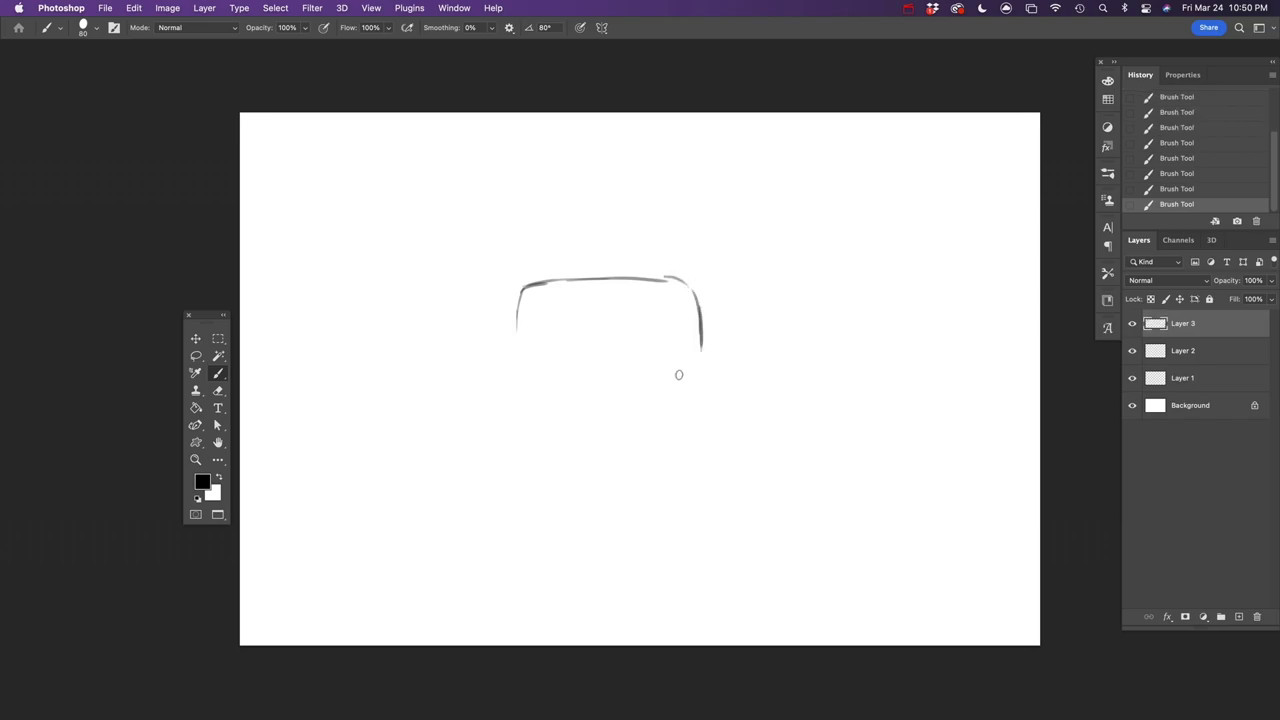
pyautogui.moveTo(520, 288)
pyautogui.mouseDown()
pyautogui.moveTo(514, 337)
pyautogui.moveTo(534, 391)
pyautogui.moveTo(671, 393)
pyautogui.mouseUp()
pyautogui.moveTo(702, 318); pyautogui.dragTo(644, 399)
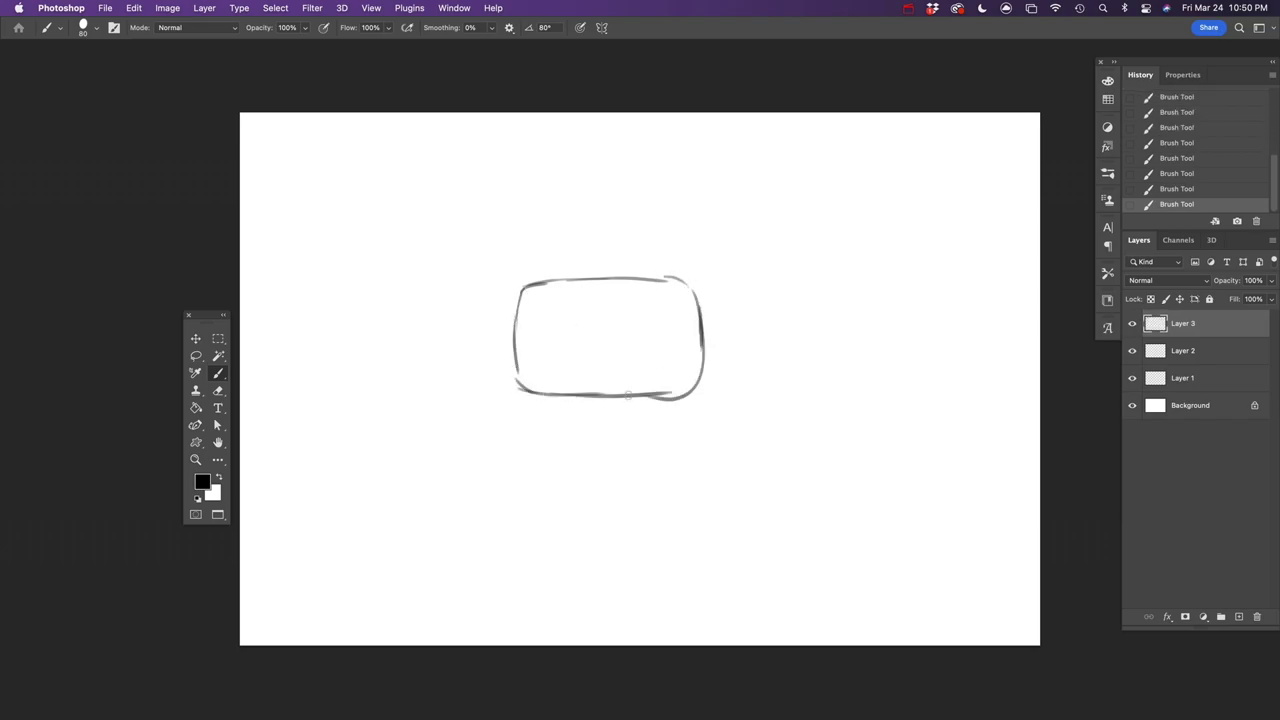
pyautogui.moveTo(539, 394); pyautogui.dragTo(680, 398)
pyautogui.moveTo(686, 299); pyautogui.dragTo(563, 277)
pyautogui.moveTo(534, 285); pyautogui.dragTo(685, 285)
pyautogui.moveTo(590, 271)
pyautogui.mouseDown()
pyautogui.moveTo(536, 284)
pyautogui.moveTo(683, 289)
pyautogui.moveTo(528, 287)
pyautogui.mouseUp()
pyautogui.moveTo(531, 290)
pyautogui.mouseDown()
pyautogui.moveTo(580, 272)
pyautogui.moveTo(680, 287)
pyautogui.mouseUp()
pyautogui.moveTo(684, 286)
pyautogui.mouseDown()
pyautogui.moveTo(552, 276)
pyautogui.moveTo(526, 294)
pyautogui.moveTo(514, 342)
pyautogui.moveTo(703, 322)
pyautogui.mouseUp()
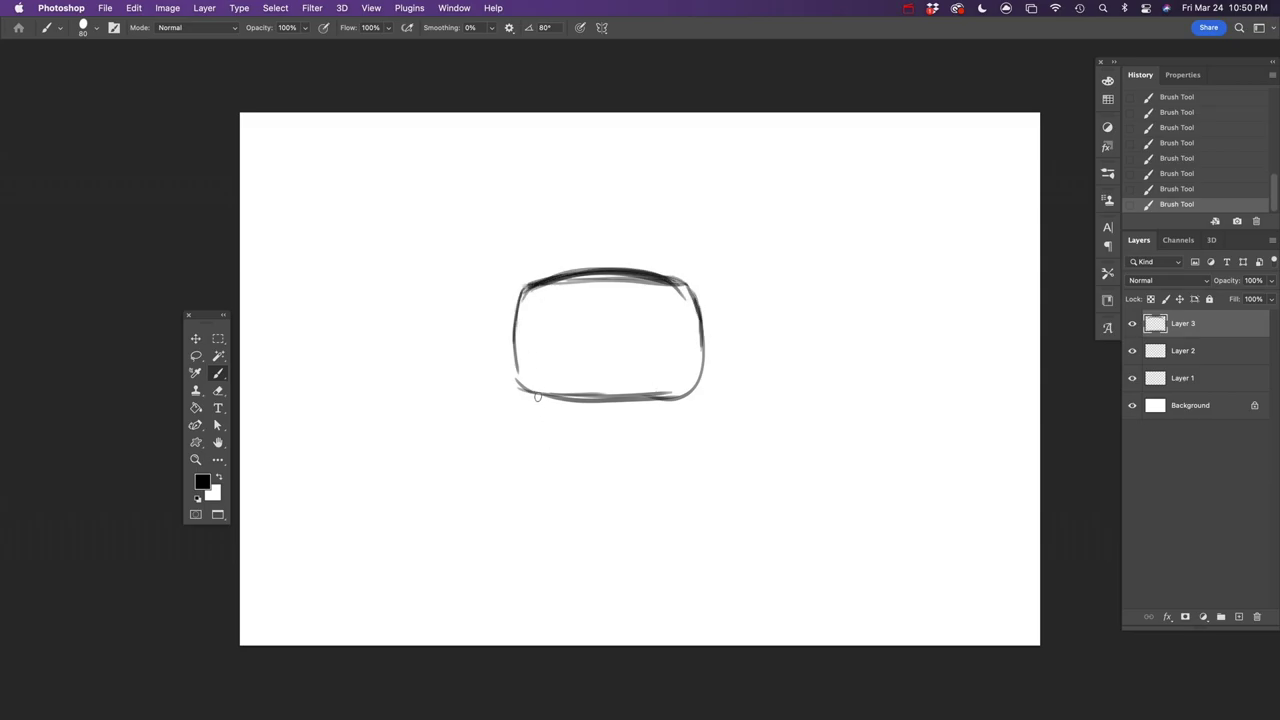
# - Sketch a rounded trapezoid body directly below the head, slightly wider at its base
pyautogui.moveTo(540, 396)
pyautogui.mouseDown()
pyautogui.moveTo(520, 394)
pyautogui.moveTo(500, 500)
pyautogui.moveTo(512, 513)
pyautogui.moveTo(578, 515)
pyautogui.mouseUp()
pyautogui.moveTo(688, 396); pyautogui.dragTo(718, 492)
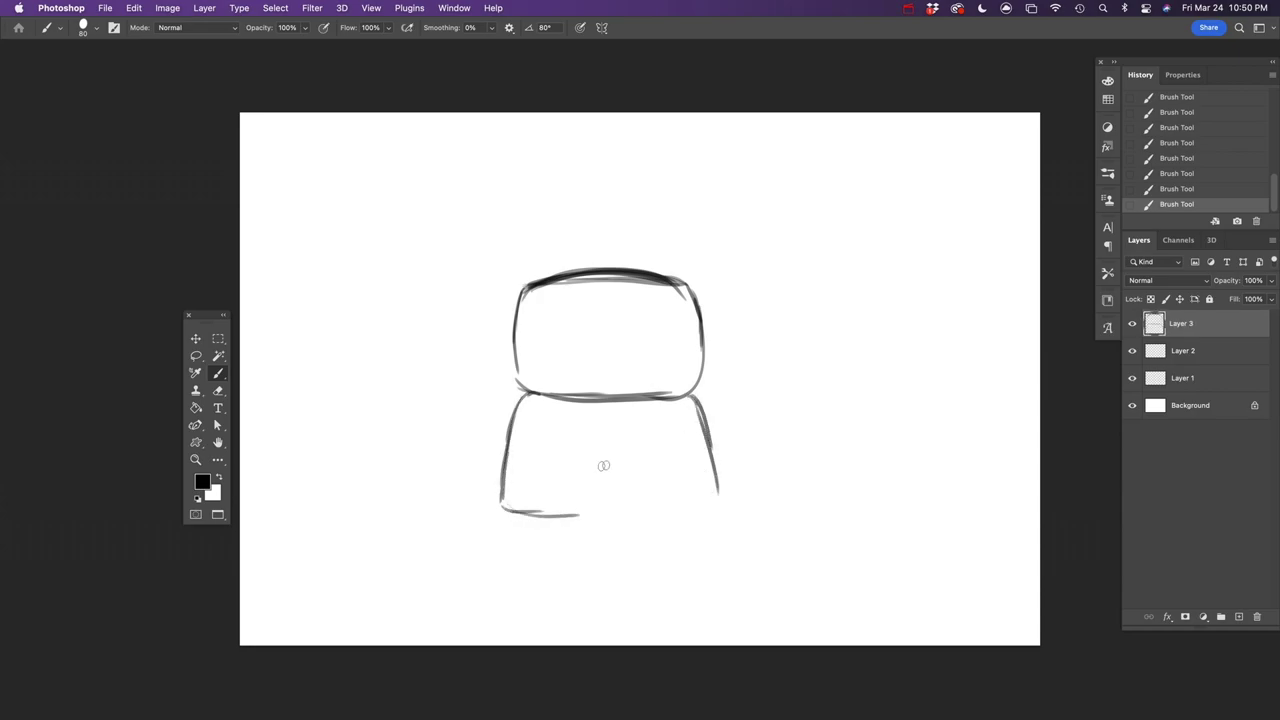
pyautogui.moveTo(510, 430)
pyautogui.mouseDown()
pyautogui.moveTo(565, 527)
pyautogui.moveTo(690, 517)
pyautogui.mouseUp()
pyautogui.moveTo(694, 412)
pyautogui.mouseDown()
pyautogui.moveTo(714, 510)
pyautogui.moveTo(664, 520)
pyautogui.mouseUp()
pyautogui.moveTo(506, 462); pyautogui.dragTo(505, 499)
pyautogui.moveTo(512, 517); pyautogui.dragTo(678, 519)
pyautogui.moveTo(697, 409)
pyautogui.mouseDown()
pyautogui.moveTo(715, 497)
pyautogui.moveTo(659, 529)
pyautogui.mouseUp()
pyautogui.moveTo(606, 525); pyautogui.dragTo(617, 529)
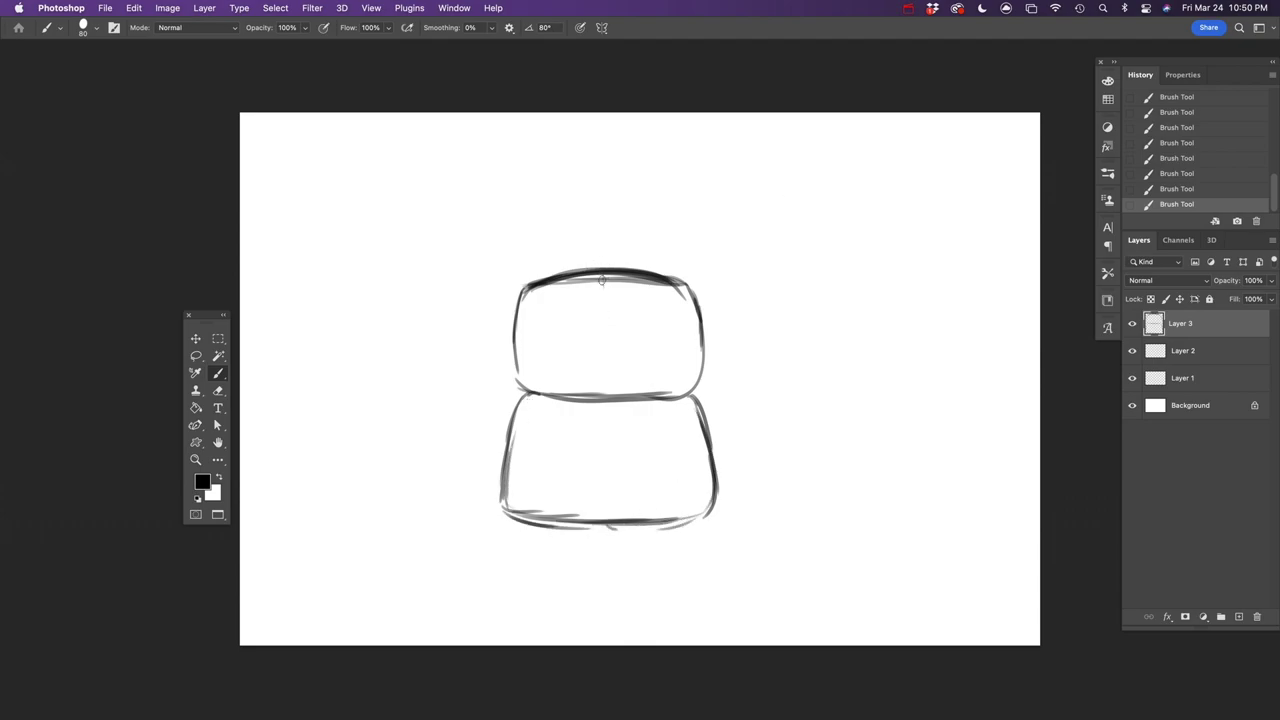
# - Draw a vertical centre guideline and a horizontal eye guideline across the head
pyautogui.moveTo(601, 278); pyautogui.dragTo(606, 408)
pyautogui.moveTo(604, 279); pyautogui.dragTo(607, 379)
pyautogui.moveTo(518, 348); pyautogui.dragTo(720, 341)
pyautogui.moveTo(568, 348); pyautogui.dragTo(722, 342)
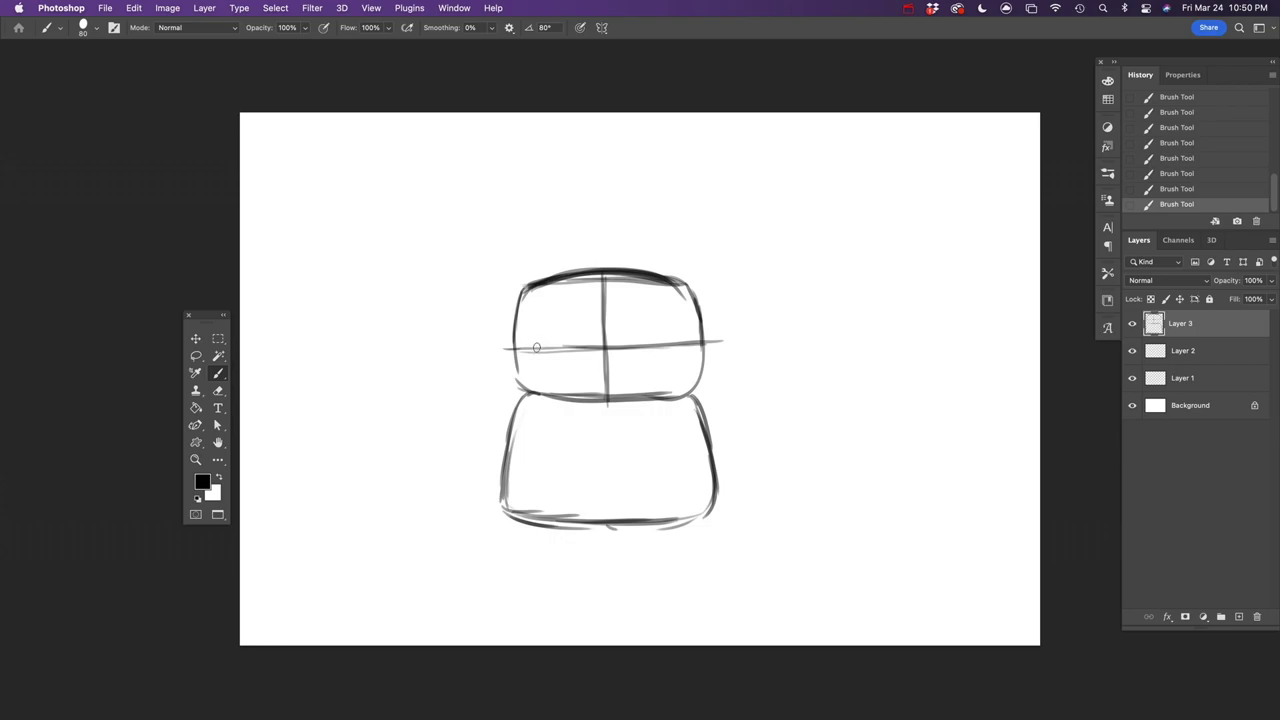
# - Sketch two round eyes with dark pupils on the horizontal guideline, plus a small nose and a curved mouth
pyautogui.moveTo(542, 331)
pyautogui.mouseDown()
pyautogui.moveTo(578, 343)
pyautogui.moveTo(545, 341)
pyautogui.moveTo(564, 358)
pyautogui.moveTo(541, 360)
pyautogui.moveTo(542, 348)
pyautogui.moveTo(582, 347)
pyautogui.moveTo(576, 356)
pyautogui.moveTo(654, 323)
pyautogui.moveTo(640, 325)
pyautogui.moveTo(653, 326)
pyautogui.moveTo(647, 357)
pyautogui.moveTo(663, 323)
pyautogui.moveTo(660, 363)
pyautogui.mouseUp()
pyautogui.moveTo(664, 362)
pyautogui.mouseDown()
pyautogui.moveTo(634, 352)
pyautogui.moveTo(680, 356)
pyautogui.moveTo(688, 342)
pyautogui.moveTo(646, 364)
pyautogui.mouseUp()
pyautogui.moveTo(680, 338); pyautogui.dragTo(688, 346)
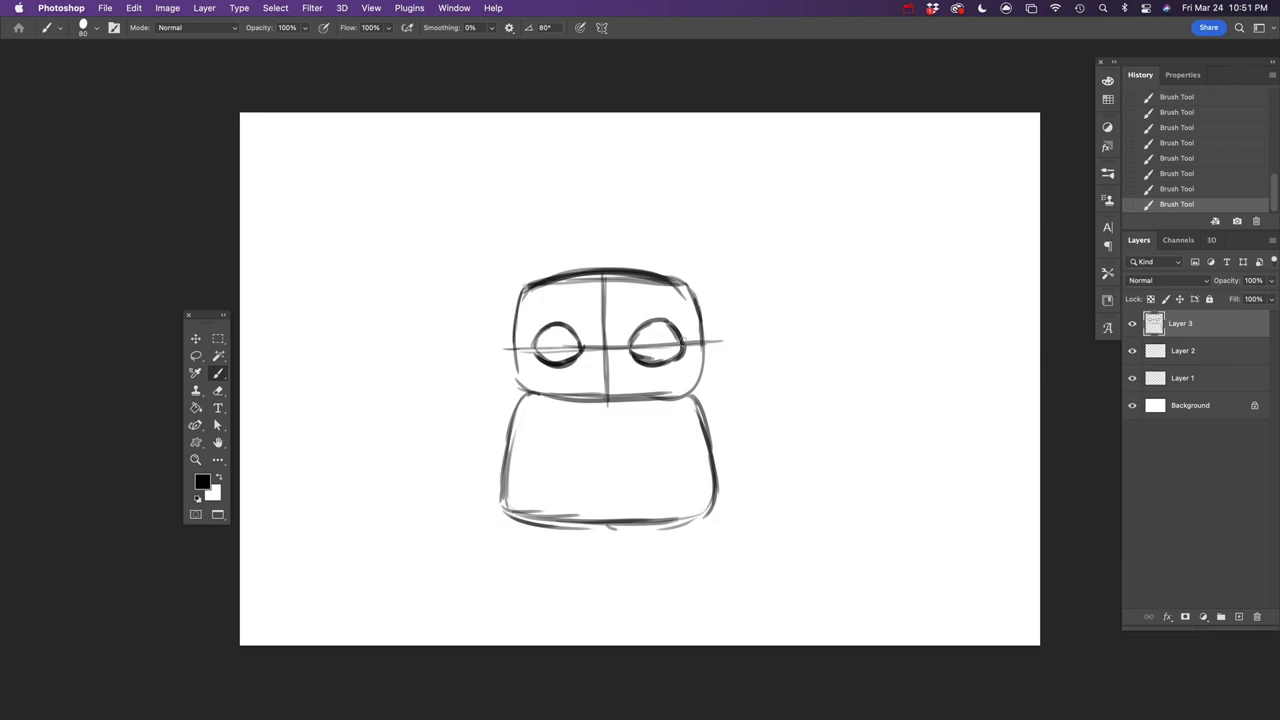
pyautogui.moveTo(600, 361); pyautogui.dragTo(606, 366)
pyautogui.moveTo(578, 382)
pyautogui.mouseDown()
pyautogui.moveTo(634, 379)
pyautogui.moveTo(580, 379)
pyautogui.moveTo(618, 377)
pyautogui.mouseUp()
pyautogui.moveTo(566, 330)
pyautogui.mouseDown()
pyautogui.moveTo(546, 355)
pyautogui.moveTo(562, 326)
pyautogui.moveTo(570, 345)
pyautogui.moveTo(550, 338)
pyautogui.moveTo(566, 346)
pyautogui.mouseUp()
pyautogui.moveTo(643, 335)
pyautogui.mouseDown()
pyautogui.moveTo(662, 346)
pyautogui.moveTo(638, 336)
pyautogui.moveTo(652, 350)
pyautogui.moveTo(658, 338)
pyautogui.mouseUp()
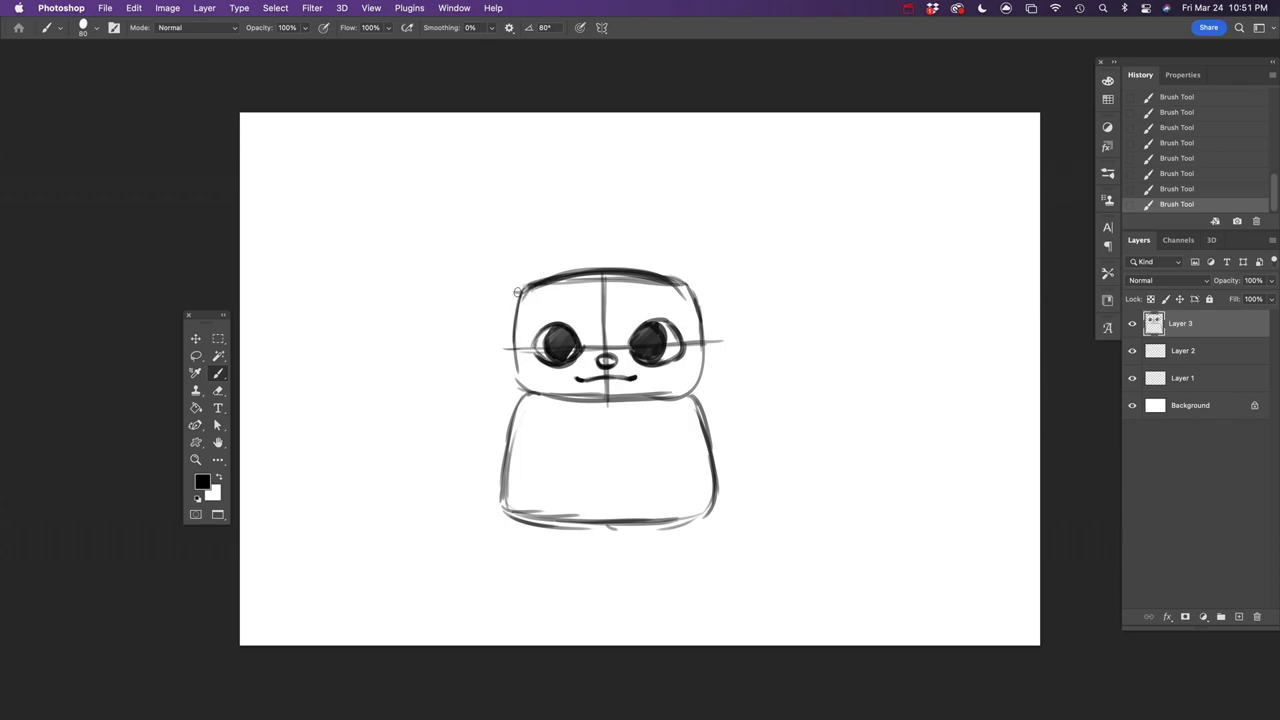
# - Sketch a large pointed ear extending outward and slightly upward from each side of the head
pyautogui.moveTo(522, 288)
pyautogui.mouseDown()
pyautogui.moveTo(426, 289)
pyautogui.moveTo(452, 352)
pyautogui.moveTo(511, 384)
pyautogui.mouseUp()
pyautogui.moveTo(508, 383)
pyautogui.mouseDown()
pyautogui.moveTo(415, 296)
pyautogui.moveTo(421, 280)
pyautogui.moveTo(509, 290)
pyautogui.moveTo(426, 276)
pyautogui.mouseUp()
pyautogui.moveTo(418, 279); pyautogui.dragTo(480, 285)
pyautogui.moveTo(697, 292)
pyautogui.mouseDown()
pyautogui.moveTo(765, 270)
pyautogui.moveTo(741, 273)
pyautogui.moveTo(797, 279)
pyautogui.moveTo(803, 293)
pyautogui.moveTo(793, 323)
pyautogui.moveTo(715, 383)
pyautogui.moveTo(763, 285)
pyautogui.moveTo(713, 283)
pyautogui.moveTo(802, 280)
pyautogui.moveTo(731, 370)
pyautogui.mouseUp()
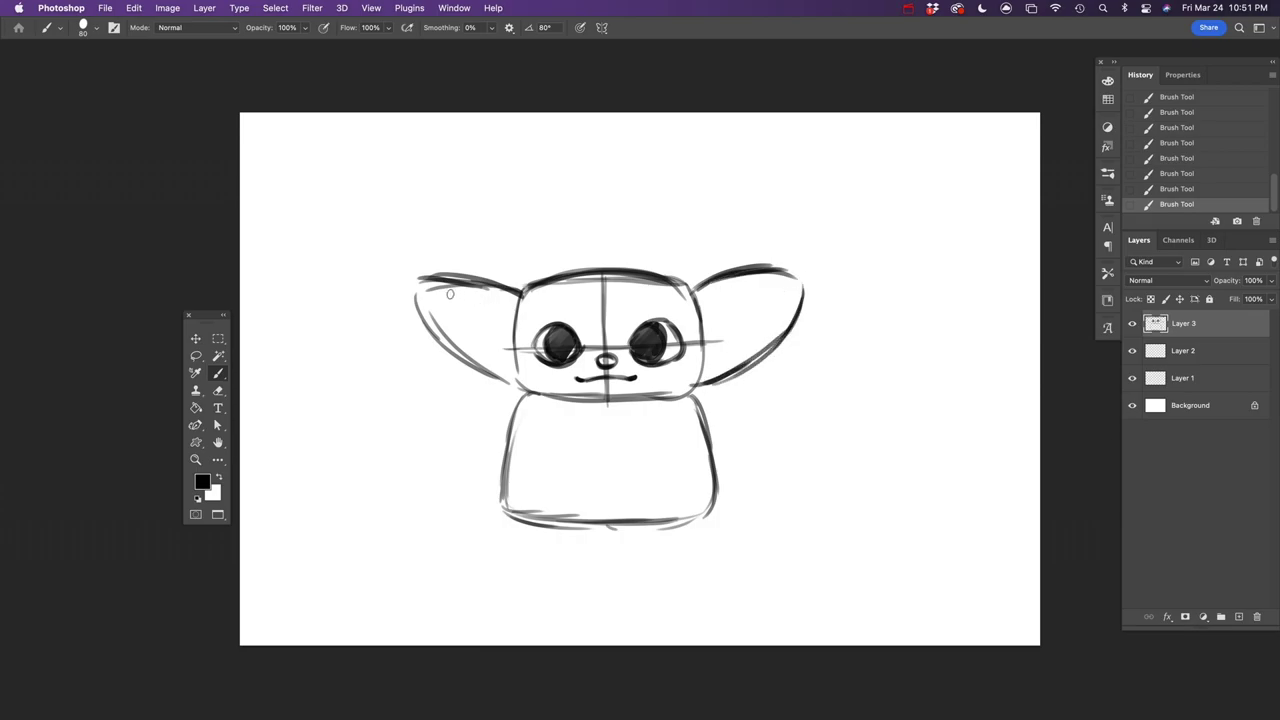
# - Add upper and lower inner fold lines to both ears and slanted brow lines above the eyes
pyautogui.moveTo(424, 285); pyautogui.dragTo(504, 338)
pyautogui.moveTo(466, 298); pyautogui.dragTo(508, 342)
pyautogui.moveTo(796, 279)
pyautogui.mouseDown()
pyautogui.moveTo(762, 286)
pyautogui.moveTo(789, 281)
pyautogui.moveTo(706, 334)
pyautogui.mouseUp()
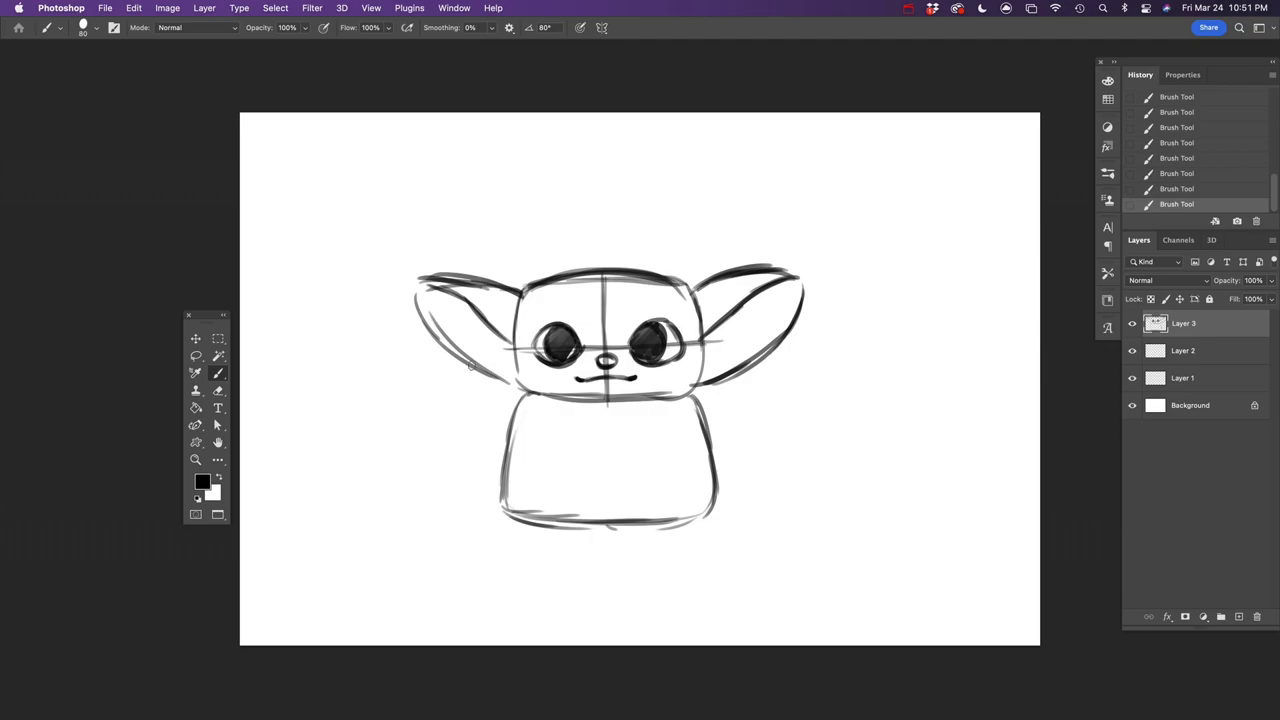
pyautogui.moveTo(462, 362); pyautogui.dragTo(520, 370)
pyautogui.moveTo(701, 365); pyautogui.dragTo(765, 351)
pyautogui.moveTo(539, 317)
pyautogui.mouseDown()
pyautogui.moveTo(580, 299)
pyautogui.moveTo(671, 313)
pyautogui.mouseUp()
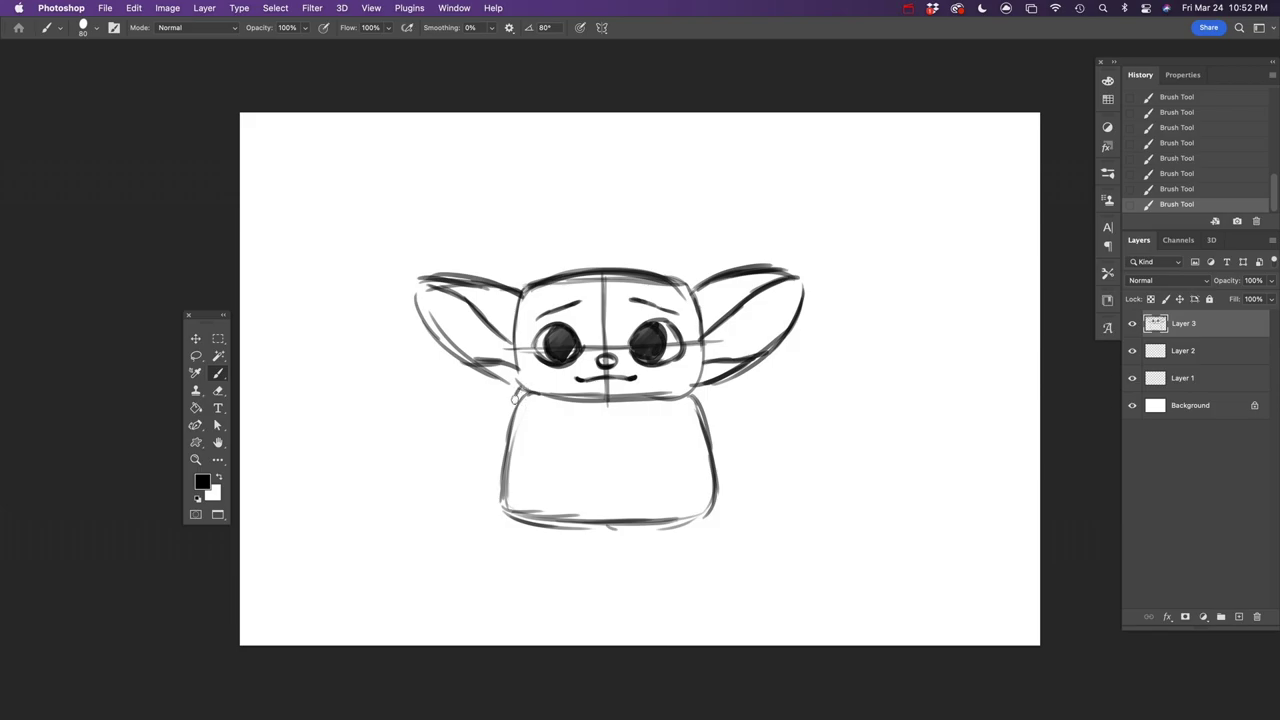
# - Sketch a thick two-part coat collar under the chin, split at the middle
pyautogui.moveTo(516, 392); pyautogui.dragTo(522, 433)
pyautogui.moveTo(521, 382); pyautogui.dragTo(607, 395)
pyautogui.moveTo(510, 415)
pyautogui.mouseDown()
pyautogui.moveTo(573, 434)
pyautogui.moveTo(602, 418)
pyautogui.moveTo(590, 432)
pyautogui.moveTo(608, 430)
pyautogui.moveTo(642, 391)
pyautogui.moveTo(700, 405)
pyautogui.moveTo(702, 420)
pyautogui.mouseUp()
pyautogui.moveTo(602, 428); pyautogui.dragTo(706, 428)
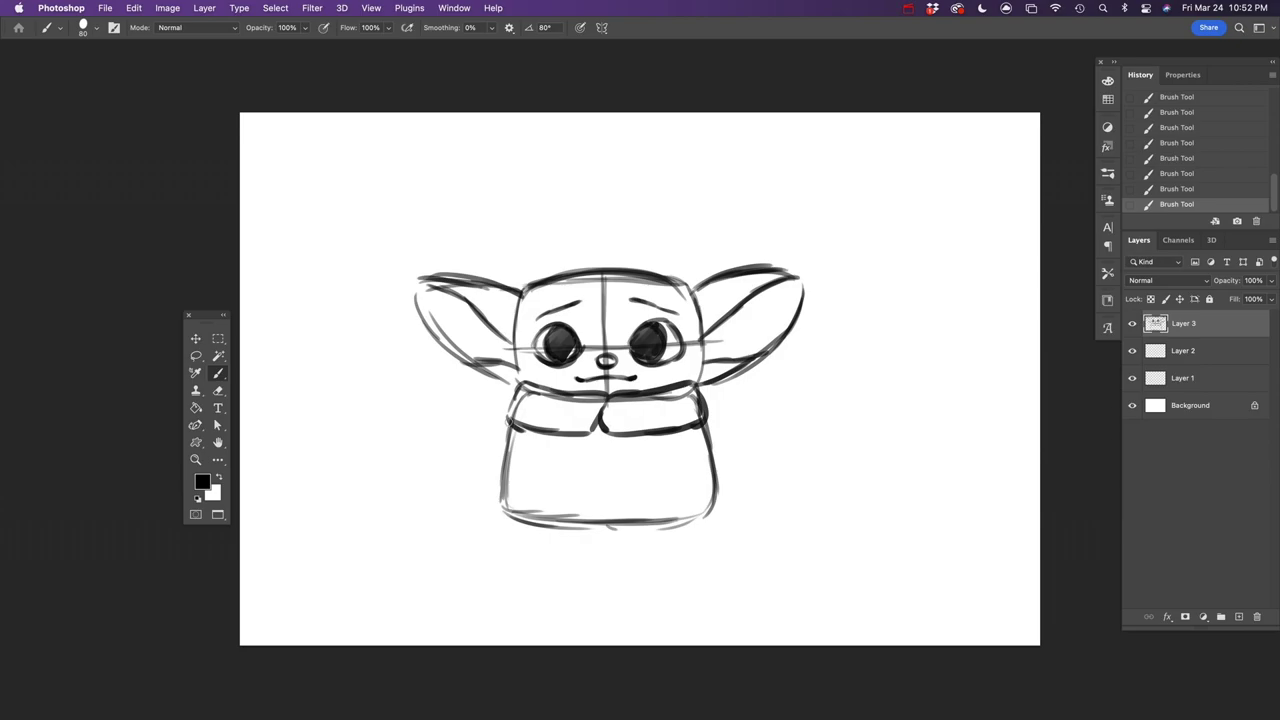
# - Sketch a short flared sleeve with a small hand on each side of the body
pyautogui.moveTo(512, 416)
pyautogui.mouseDown()
pyautogui.moveTo(478, 458)
pyautogui.moveTo(502, 474)
pyautogui.moveTo(510, 420)
pyautogui.moveTo(486, 460)
pyautogui.moveTo(502, 475)
pyautogui.mouseUp()
pyautogui.moveTo(706, 416)
pyautogui.mouseDown()
pyautogui.moveTo(734, 466)
pyautogui.moveTo(714, 482)
pyautogui.mouseUp()
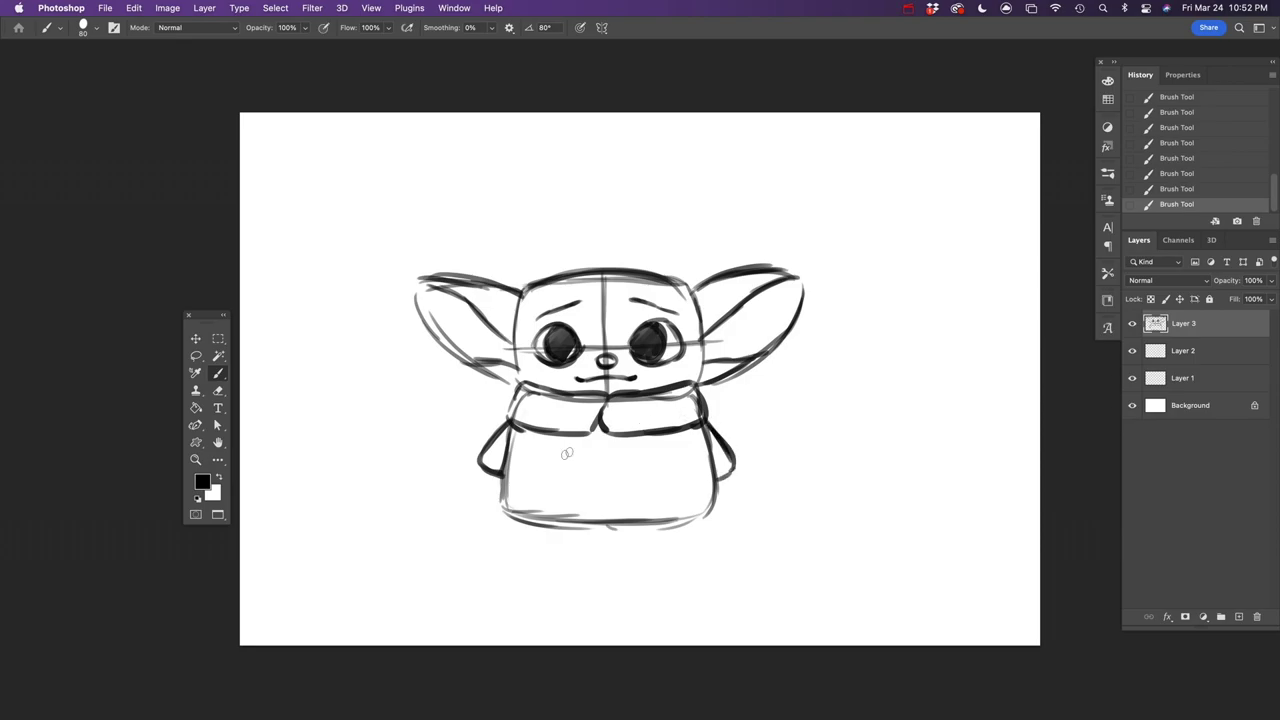
pyautogui.moveTo(484, 470)
pyautogui.mouseDown()
pyautogui.moveTo(496, 490)
pyautogui.moveTo(504, 480)
pyautogui.mouseUp()
pyautogui.moveTo(726, 472)
pyautogui.mouseDown()
pyautogui.moveTo(718, 490)
pyautogui.moveTo(712, 475)
pyautogui.mouseUp()
pyautogui.moveTo(703, 424); pyautogui.dragTo(710, 453)
# - Draw the coat's front opening as two vertical lines below the collar and mark buttons between them
pyautogui.moveTo(603, 429); pyautogui.dragTo(605, 517)
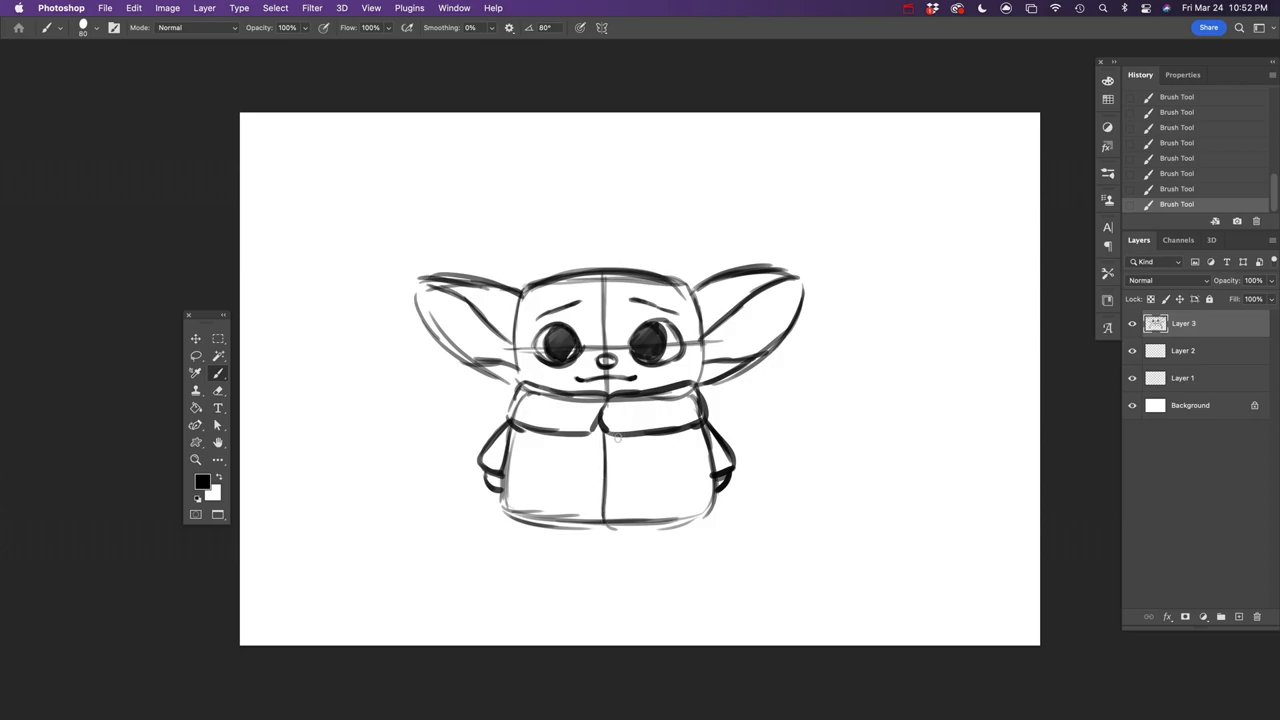
pyautogui.moveTo(618, 441); pyautogui.dragTo(617, 524)
pyautogui.click(612, 466)
pyautogui.click(612, 484)
pyautogui.click(612, 503)
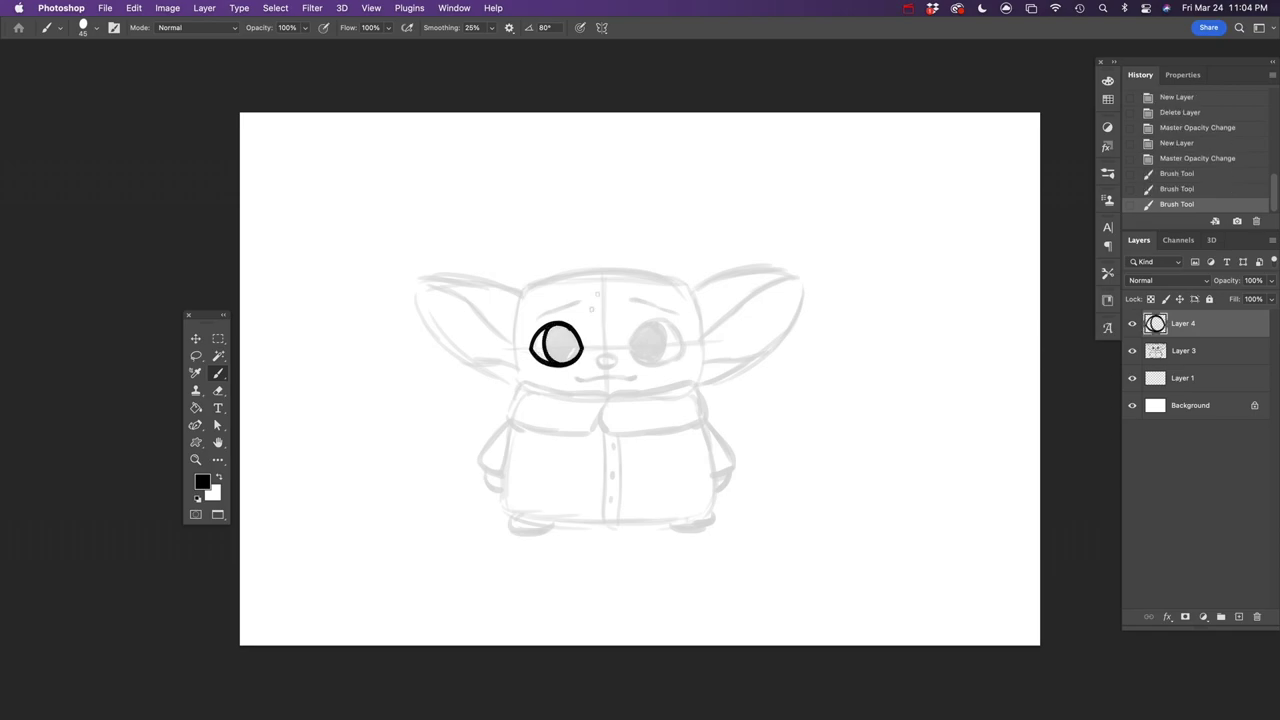
# - Duplicate the inked eye, flip the copy horizontally, move it over the other sketched eye and merge it into Layer 4
pyautogui.moveTo(1174, 326); pyautogui.dragTo(1171, 312)
pyautogui.press('super+t')
pyautogui.rightClick(560, 328)
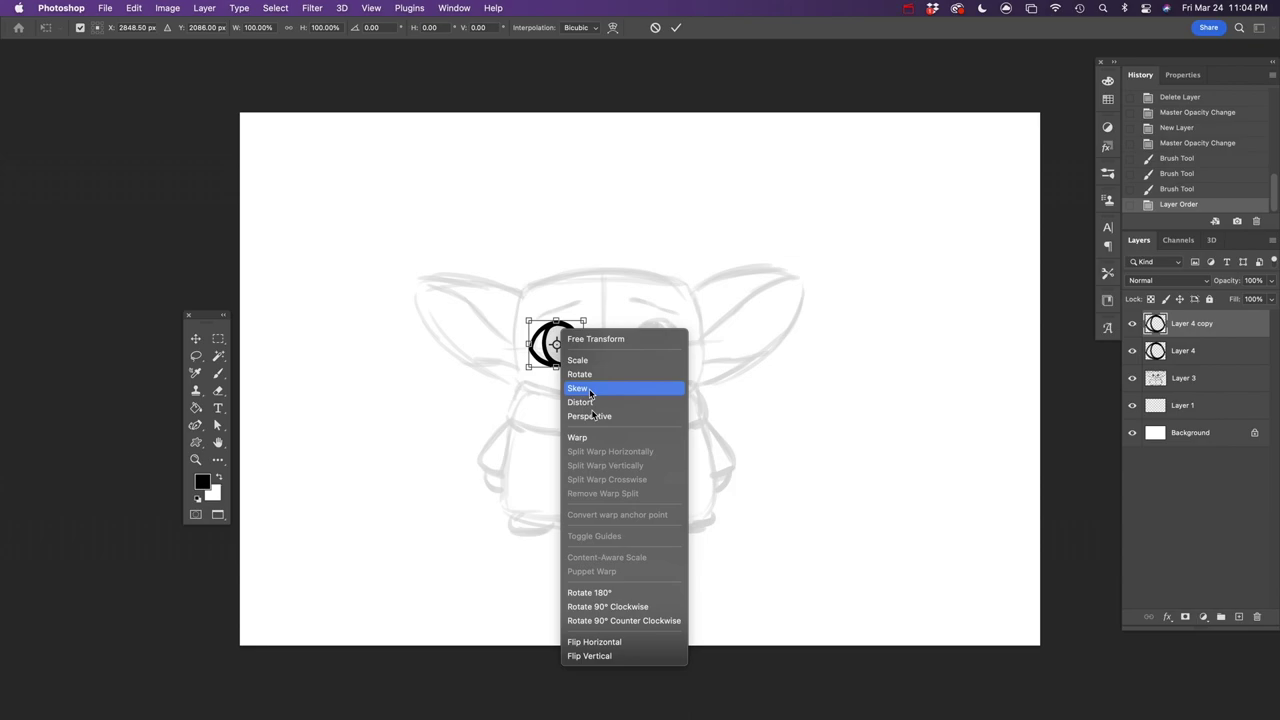
pyautogui.click(600, 642)
pyautogui.press('Return')
pyautogui.moveTo(596, 348); pyautogui.dragTo(705, 347)
pyautogui.hotkey('ctrl', 'e')
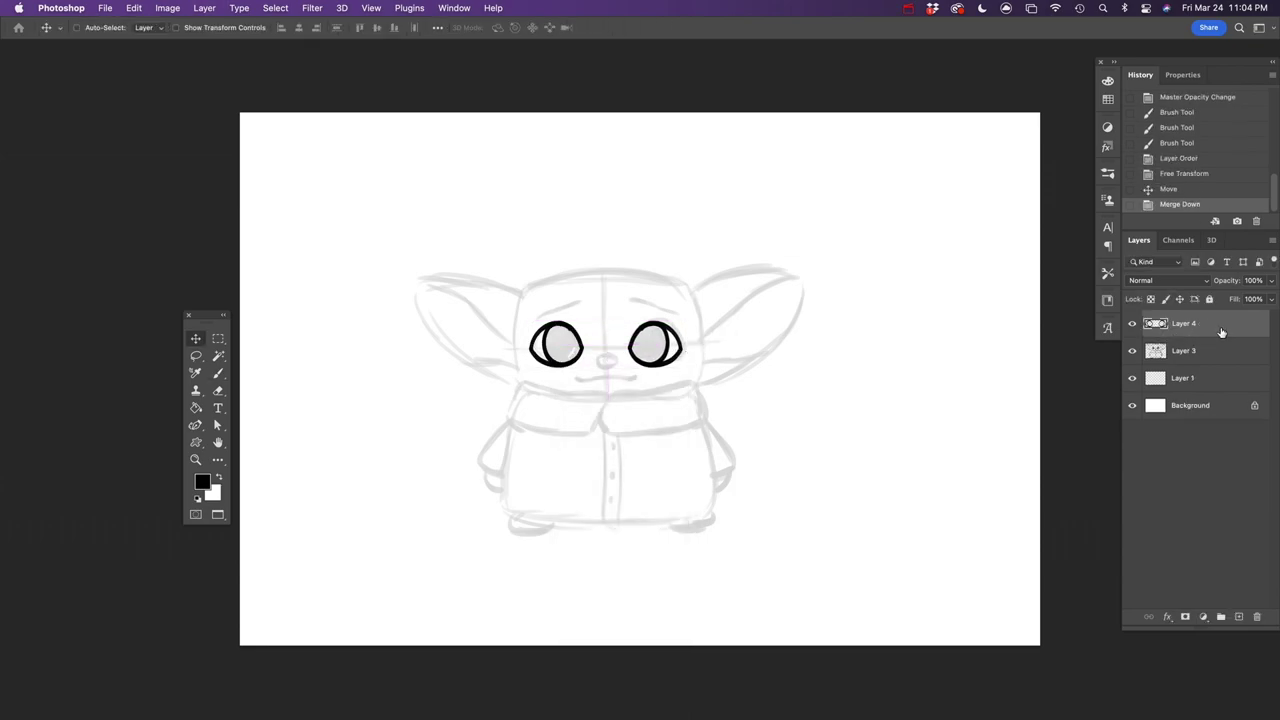
# - Ink the nose, the mouth and both brows over the faded sketch, adding small wrinkle dots beside the brows
pyautogui.press('b')
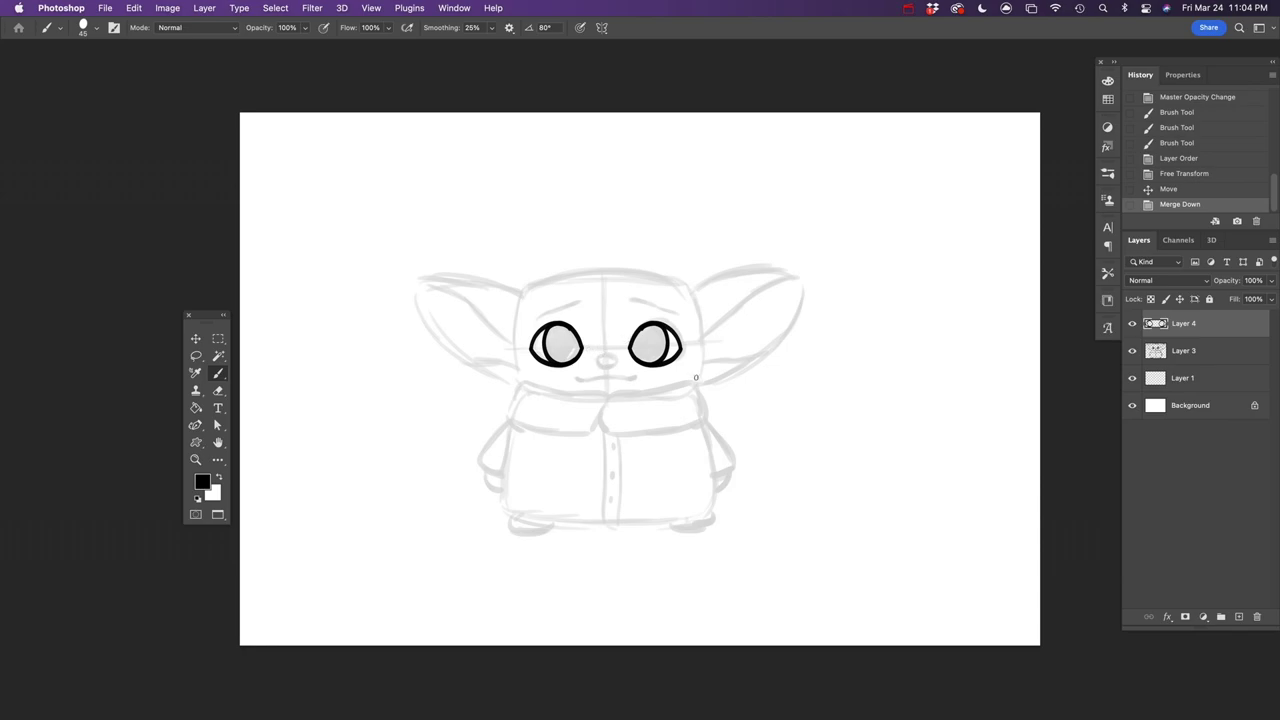
pyautogui.click(576, 377)
pyautogui.moveTo(618, 377); pyautogui.dragTo(640, 368)
pyautogui.moveTo(538, 317); pyautogui.dragTo(582, 299)
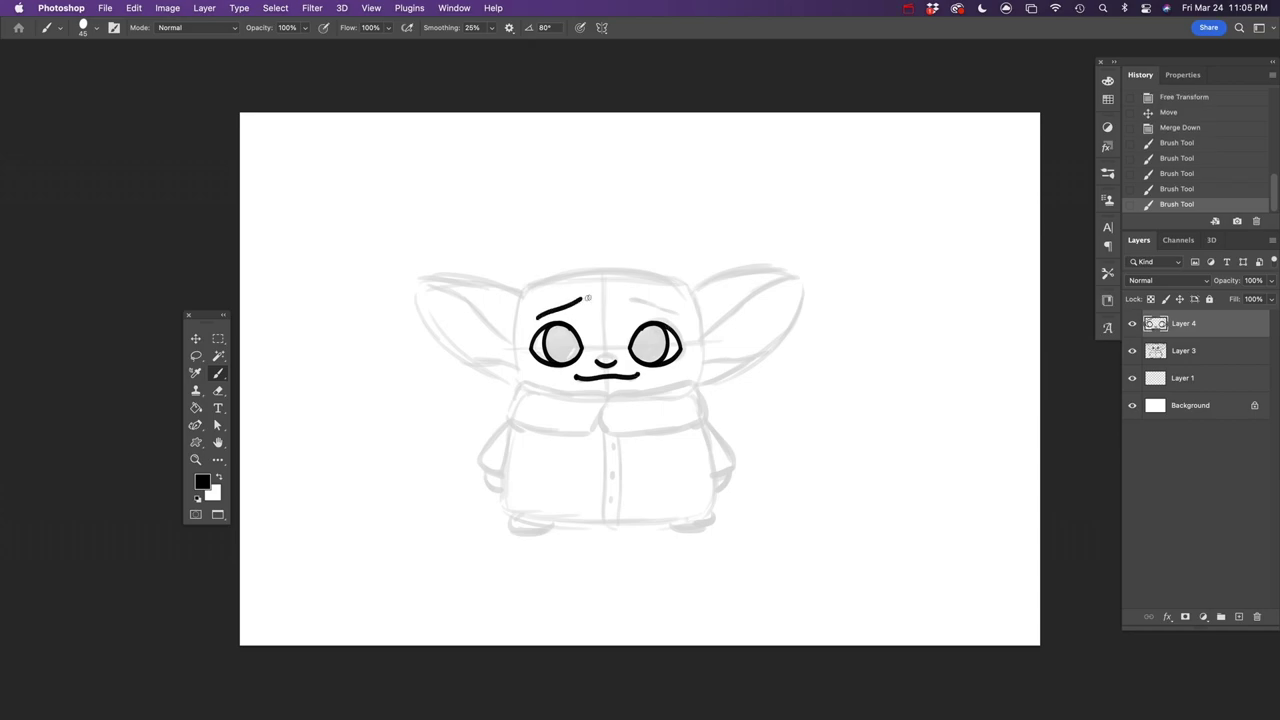
pyautogui.click(585, 299)
pyautogui.click(590, 299)
pyautogui.moveTo(634, 295); pyautogui.dragTo(676, 314)
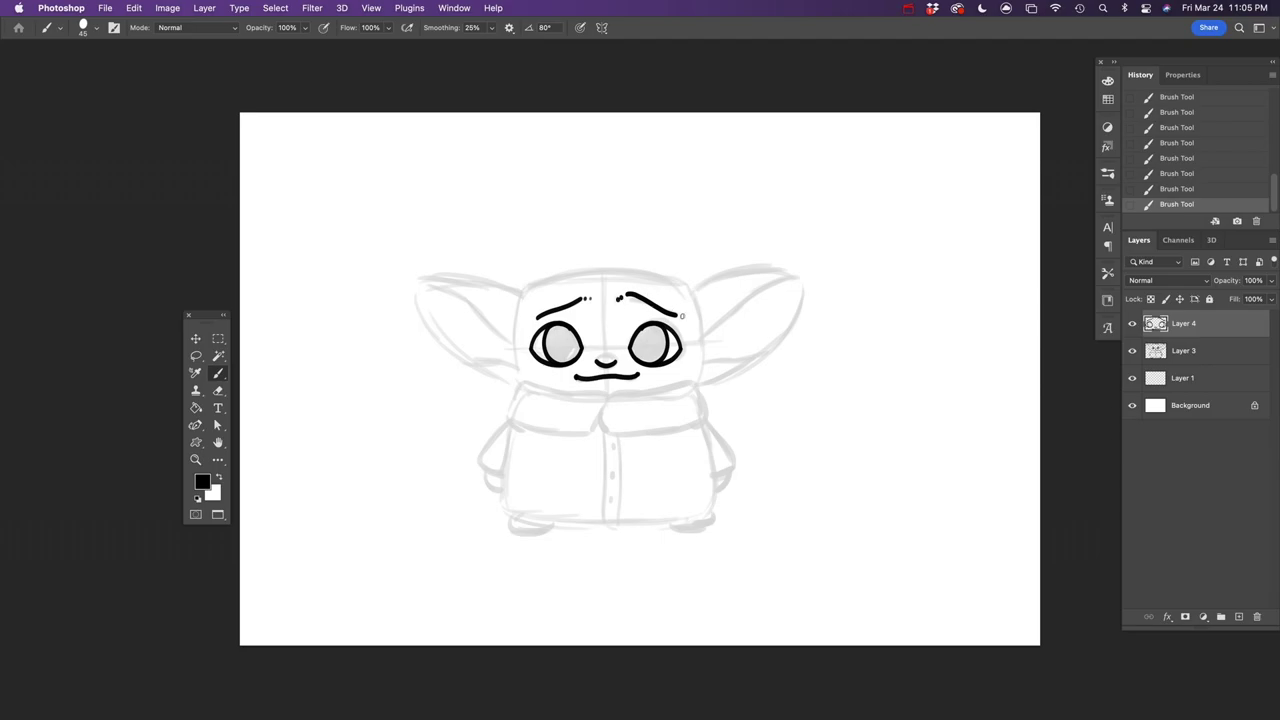
# - Ink the top of the head, the outer contours of both ears and the curved cheeks
pyautogui.moveTo(522, 293)
pyautogui.mouseDown()
pyautogui.moveTo(622, 270)
pyautogui.moveTo(689, 291)
pyautogui.moveTo(728, 274)
pyautogui.moveTo(795, 330)
pyautogui.moveTo(700, 383)
pyautogui.mouseUp()
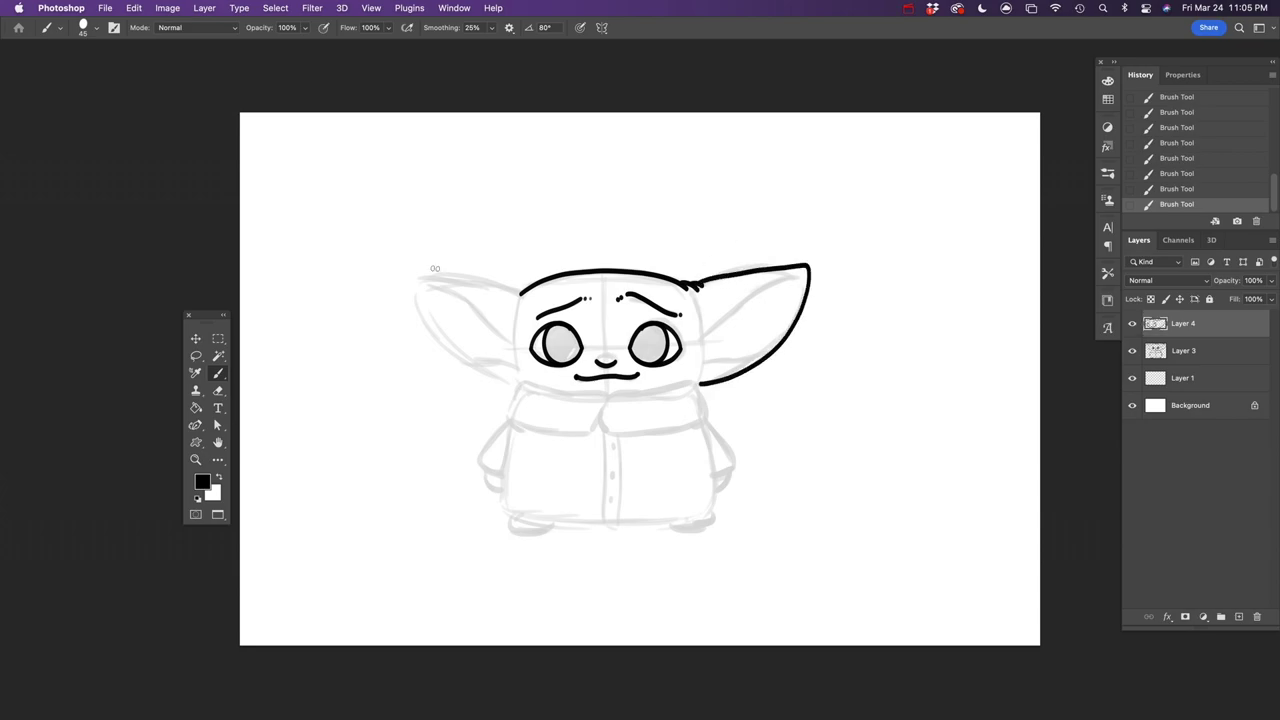
pyautogui.moveTo(405, 270); pyautogui.dragTo(520, 292)
pyautogui.moveTo(408, 272); pyautogui.dragTo(512, 382)
pyautogui.moveTo(701, 346); pyautogui.dragTo(698, 382)
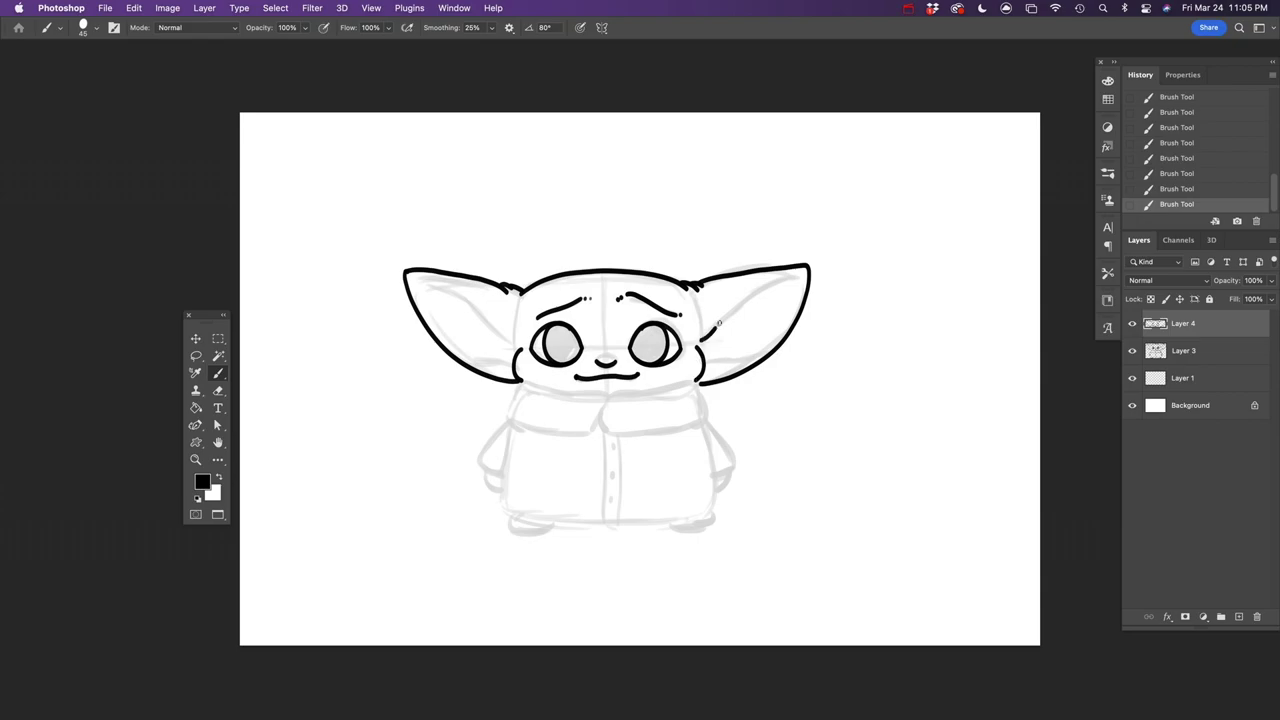
# - Ink the inner fold lines of both ears and short crease marks where they meet the head
pyautogui.moveTo(701, 306); pyautogui.dragTo(702, 328)
pyautogui.moveTo(406, 272); pyautogui.dragTo(510, 336)
pyautogui.moveTo(519, 300); pyautogui.dragTo(509, 336)
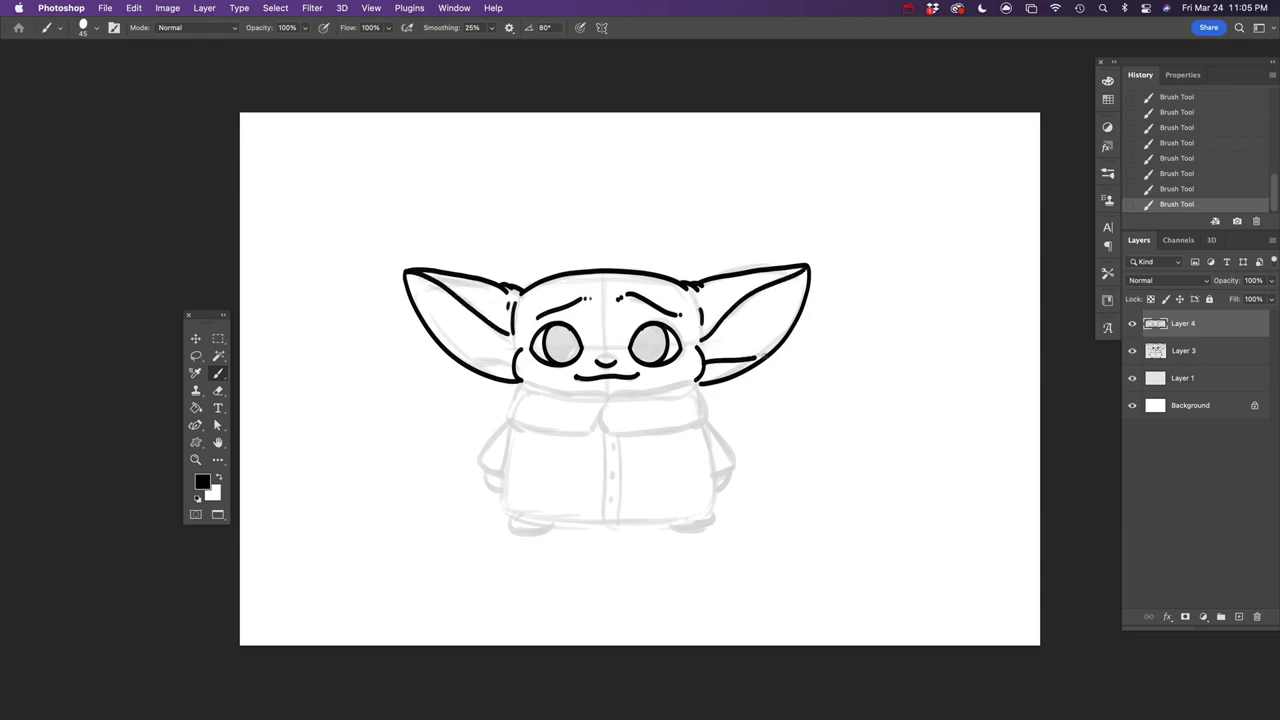
pyautogui.moveTo(702, 364); pyautogui.dragTo(768, 352)
# - Ink the coat's fluffy collar with wavy outlines around both halves
pyautogui.moveTo(442, 344)
pyautogui.mouseDown()
pyautogui.moveTo(512, 372)
pyautogui.moveTo(512, 424)
pyautogui.moveTo(546, 436)
pyautogui.mouseUp()
pyautogui.moveTo(522, 386); pyautogui.dragTo(552, 383)
pyautogui.moveTo(546, 436); pyautogui.dragTo(601, 420)
pyautogui.moveTo(552, 384)
pyautogui.mouseDown()
pyautogui.moveTo(592, 394)
pyautogui.moveTo(626, 438)
pyautogui.mouseUp()
pyautogui.moveTo(592, 392)
pyautogui.mouseDown()
pyautogui.moveTo(696, 381)
pyautogui.moveTo(710, 424)
pyautogui.mouseUp()
pyautogui.moveTo(626, 438); pyautogui.dragTo(708, 422)
# - Ink the coat's sides and hem, its fabric creases, and the front opening with small button marks
pyautogui.moveTo(514, 430); pyautogui.dragTo(504, 510)
pyautogui.moveTo(514, 464); pyautogui.dragTo(538, 458)
pyautogui.moveTo(520, 454); pyautogui.dragTo(550, 452)
pyautogui.moveTo(504, 510)
pyautogui.mouseDown()
pyautogui.moveTo(710, 512)
pyautogui.moveTo(716, 492)
pyautogui.mouseUp()
pyautogui.moveTo(684, 490); pyautogui.dragTo(712, 472)
pyautogui.moveTo(708, 424); pyautogui.dragTo(714, 478)
pyautogui.moveTo(514, 494); pyautogui.dragTo(544, 491)
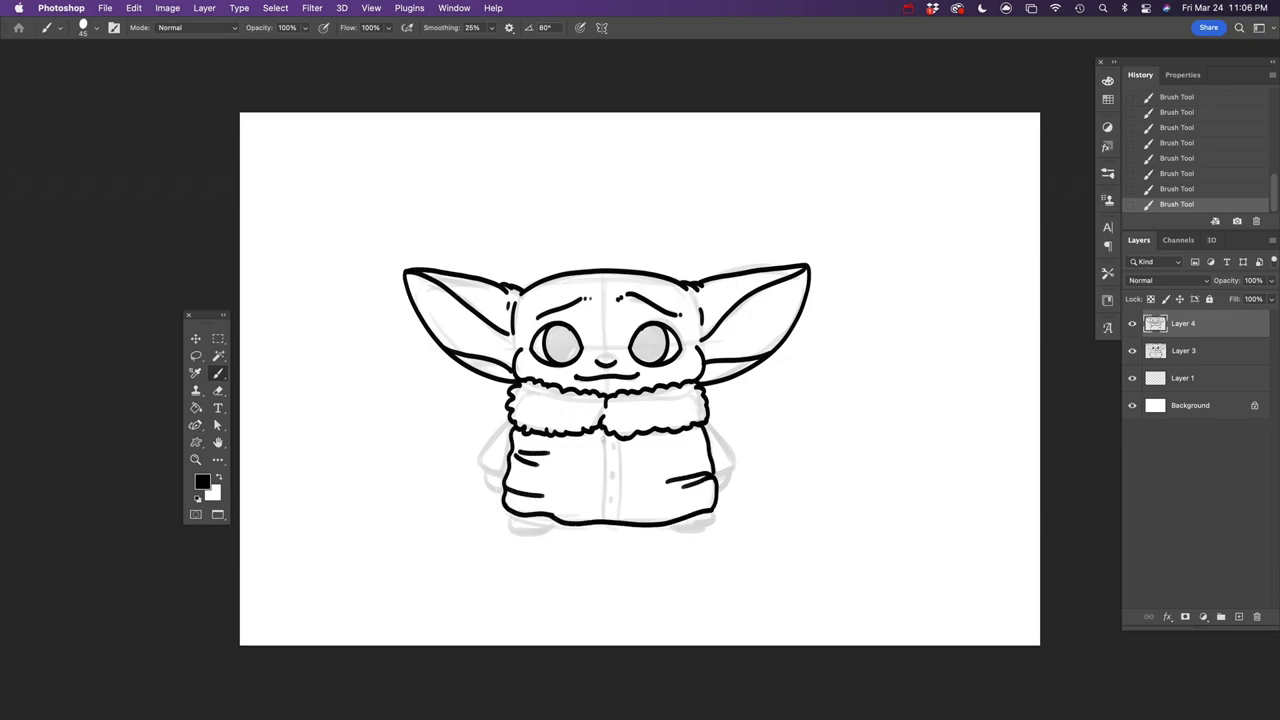
pyautogui.moveTo(605, 430)
pyautogui.mouseDown()
pyautogui.moveTo(605, 522)
pyautogui.moveTo(621, 522)
pyautogui.mouseUp()
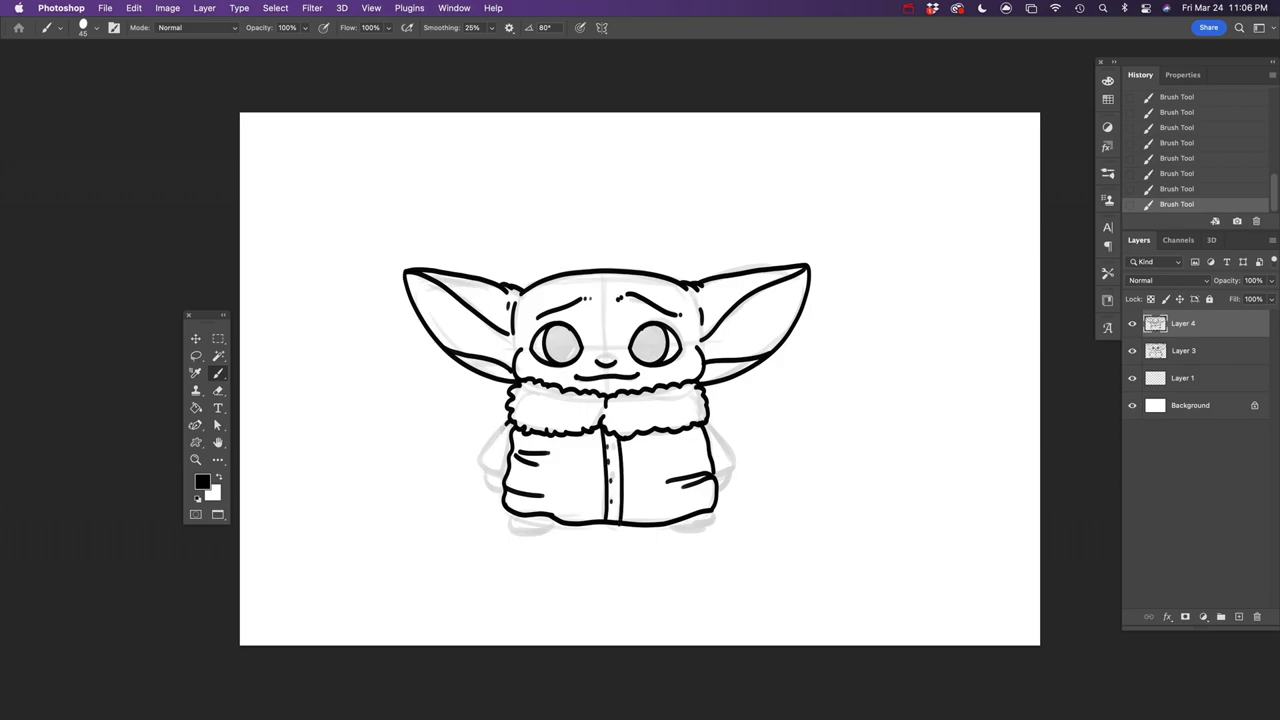
# - Ink the sleeves, hands and feet, and hide the Layer 3 sketch
pyautogui.moveTo(510, 424); pyautogui.dragTo(506, 483)
pyautogui.moveTo(706, 418); pyautogui.dragTo(722, 468)
pyautogui.moveTo(490, 480); pyautogui.dragTo(503, 503)
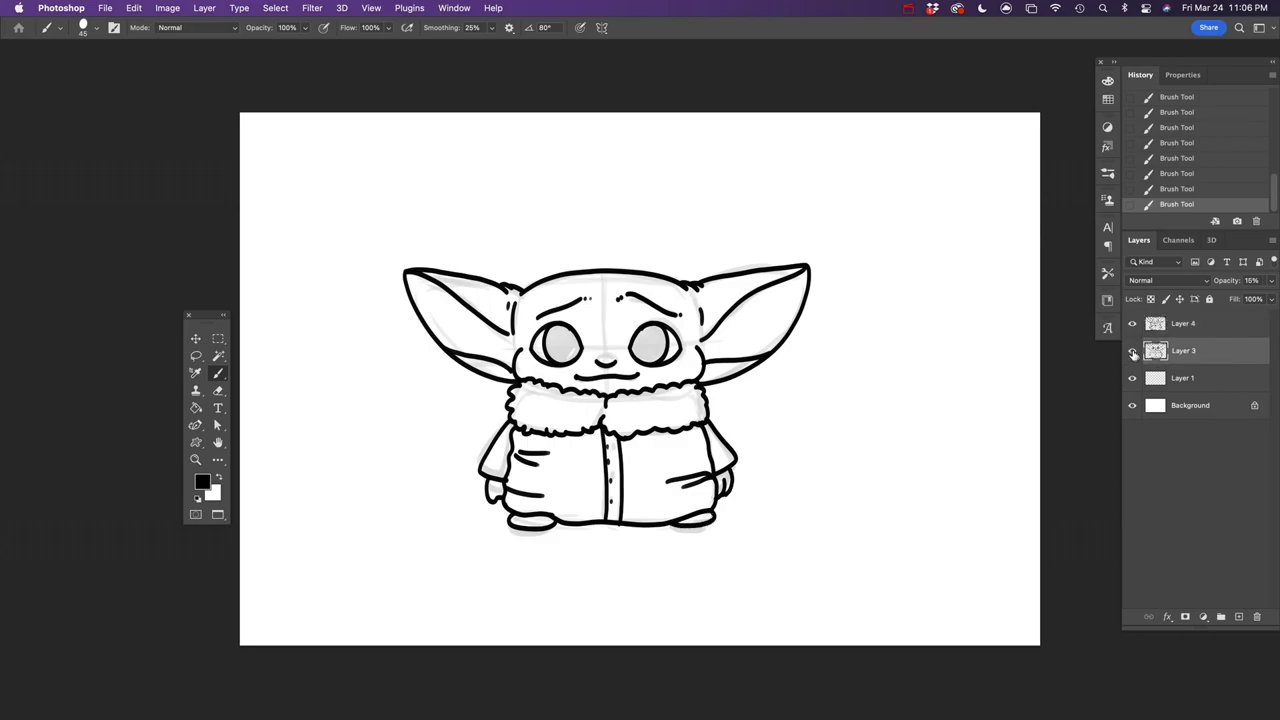
pyautogui.click(1133, 351)
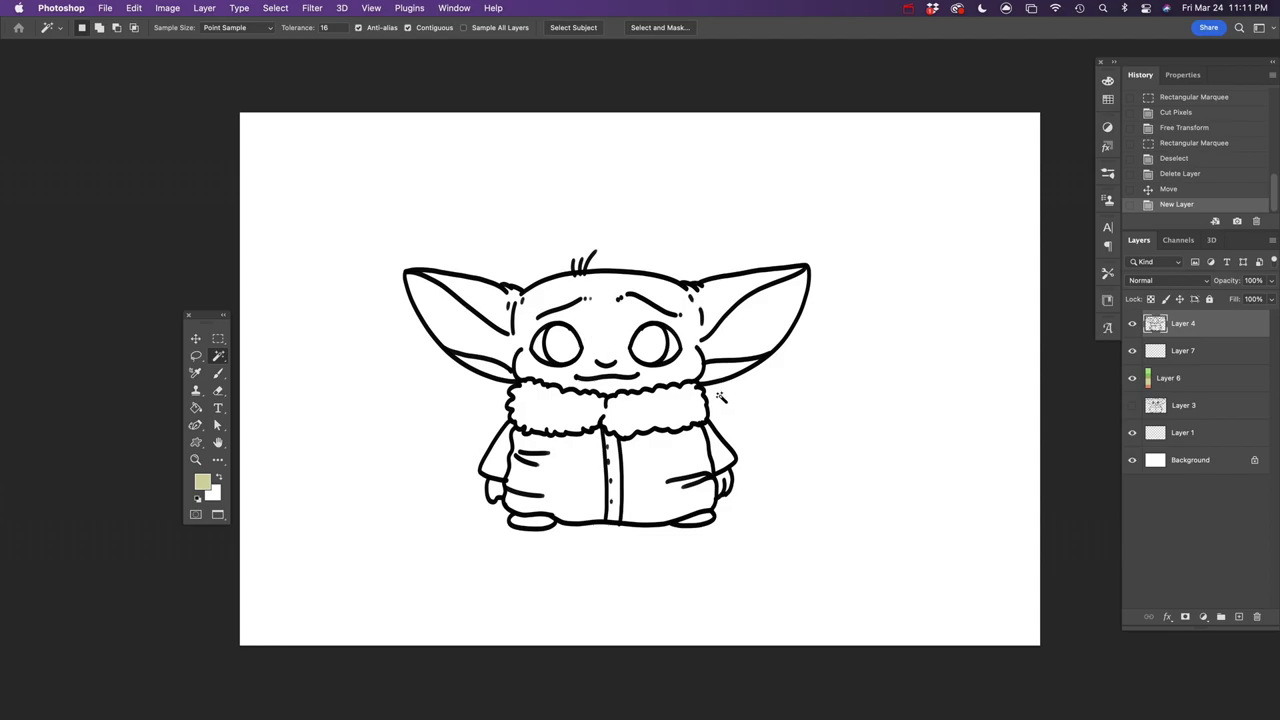
# - Select the empty area around the line art on Layer 4 with the Magic Wand and invert the selection
pyautogui.click(720, 397)
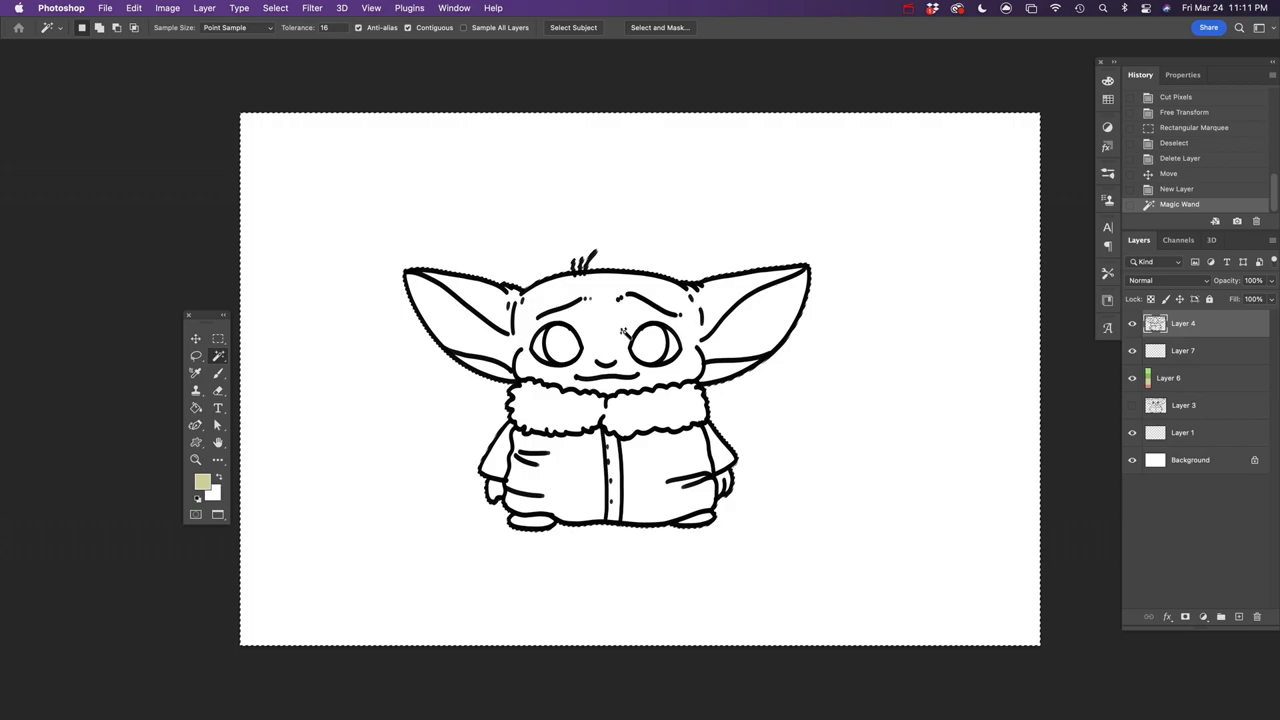
pyautogui.rightClick(620, 332)
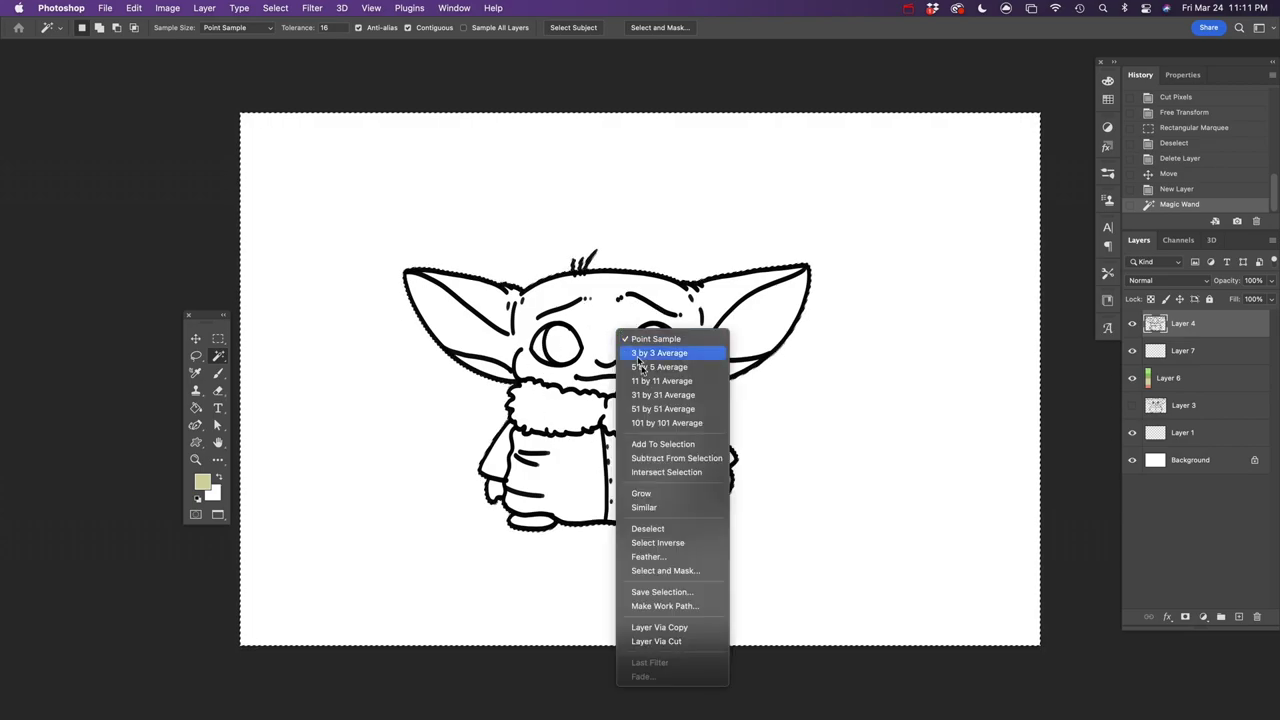
pyautogui.click(657, 542)
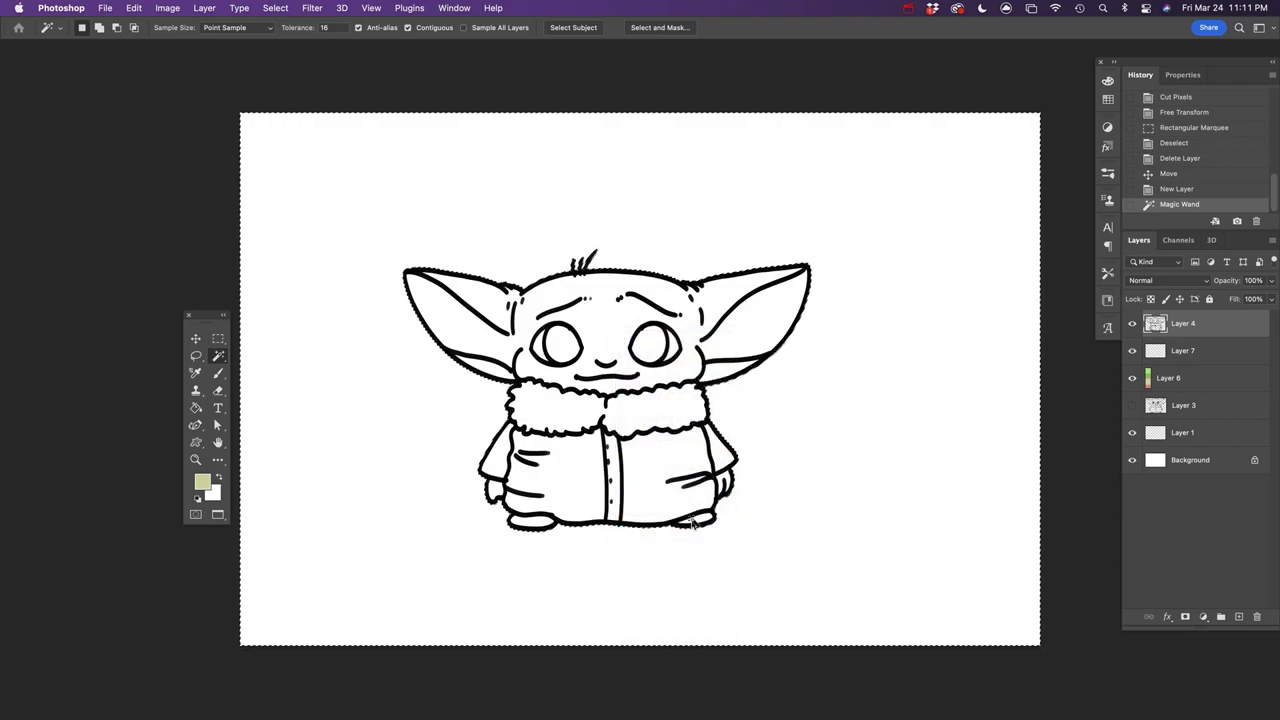
# - Fill the selected character silhouette with the pale green foreground colour on Layer 7, deselect, and add a new layer above it
pyautogui.click(1172, 352)
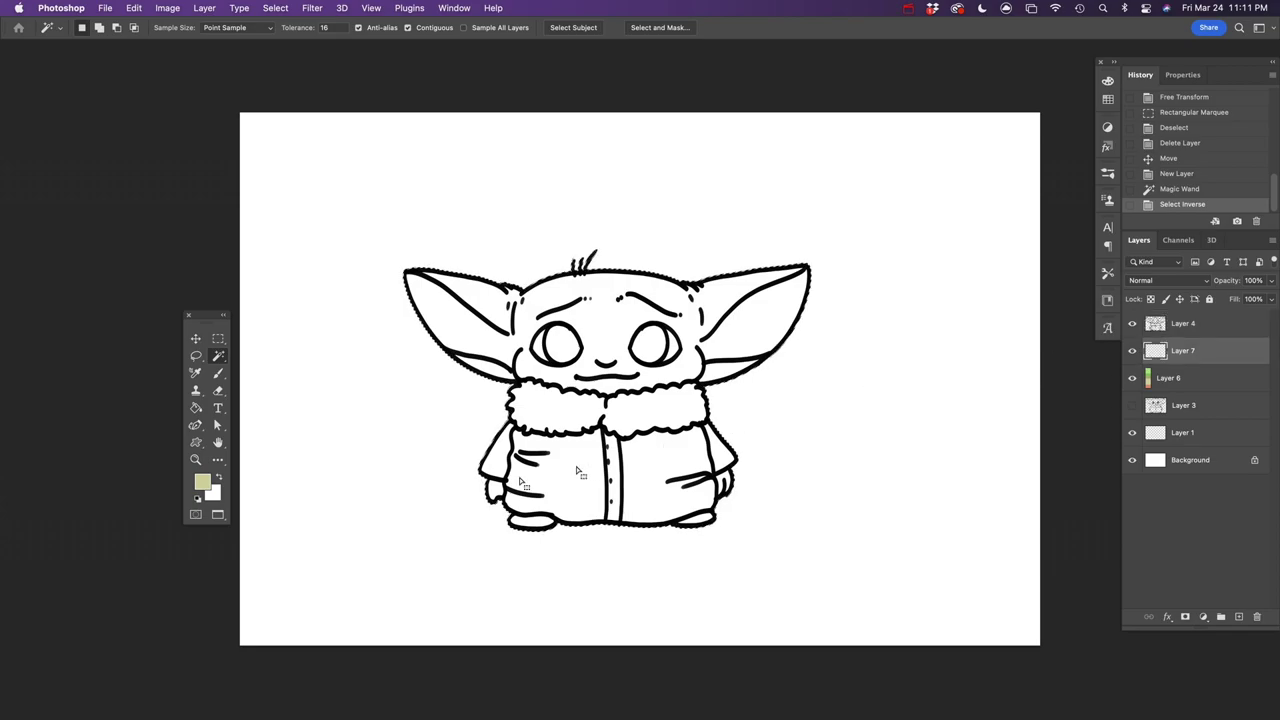
pyautogui.click(198, 409)
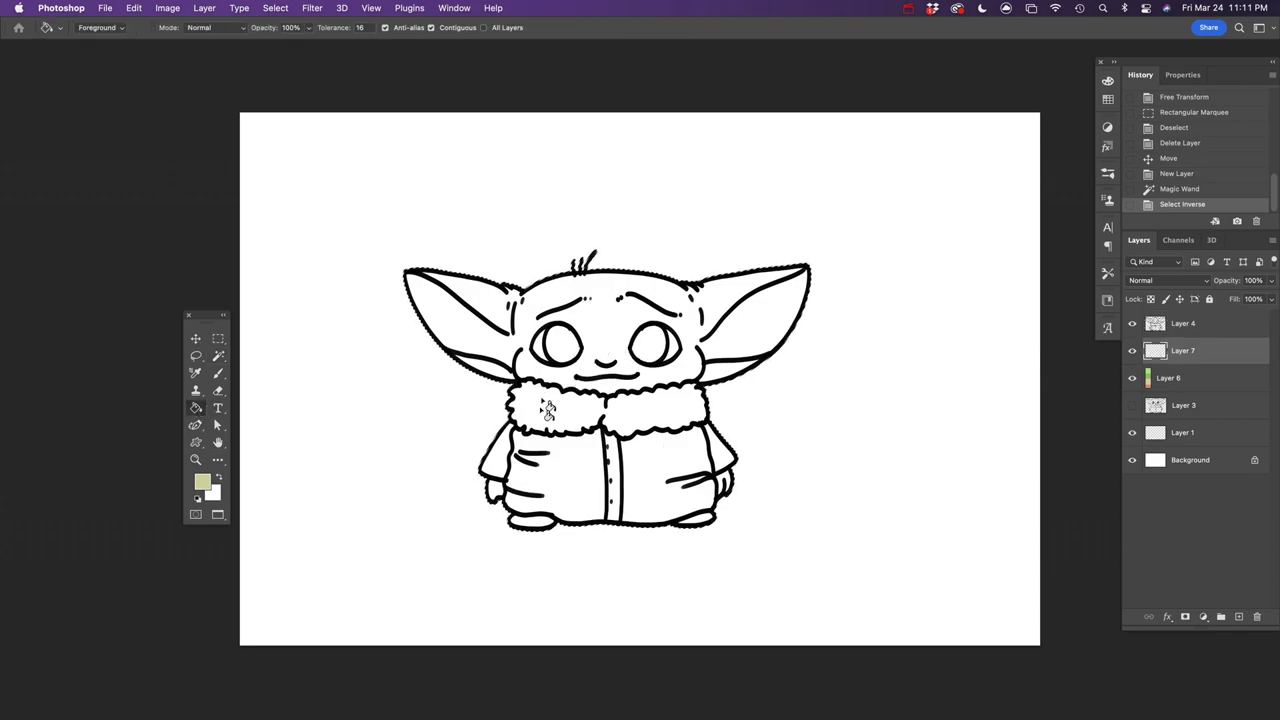
pyautogui.click(592, 362)
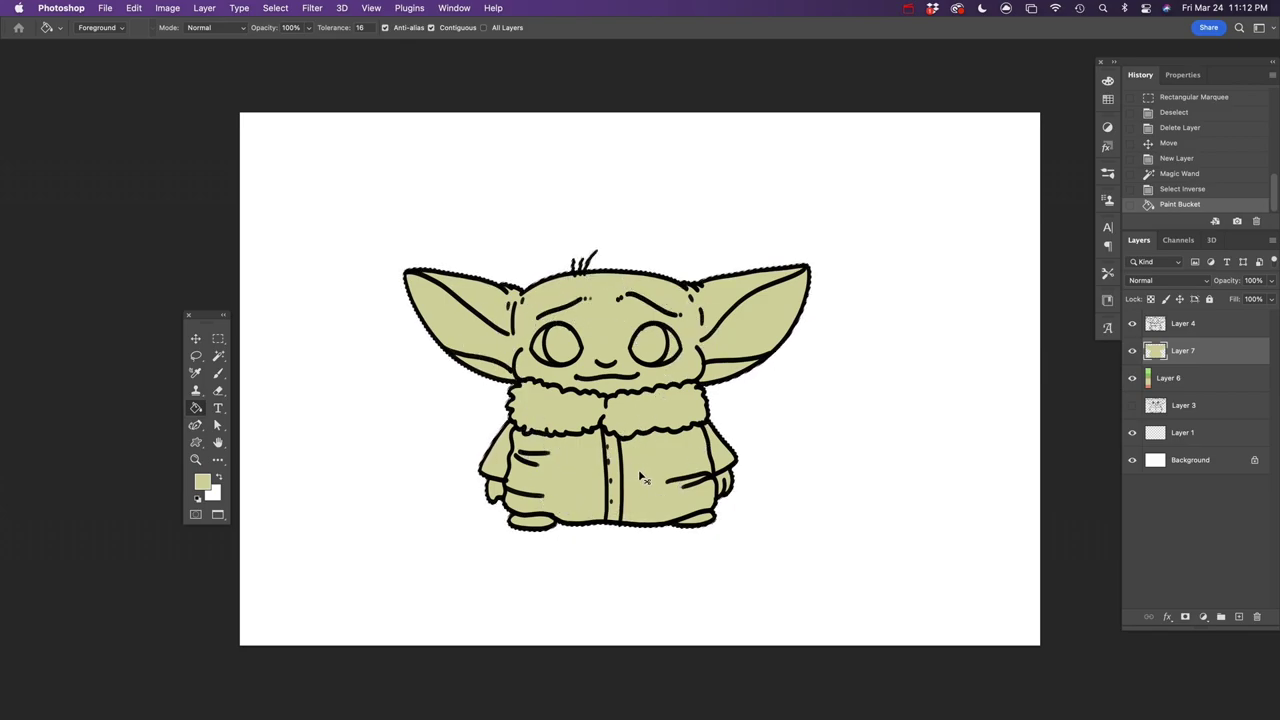
pyautogui.press('super+d')
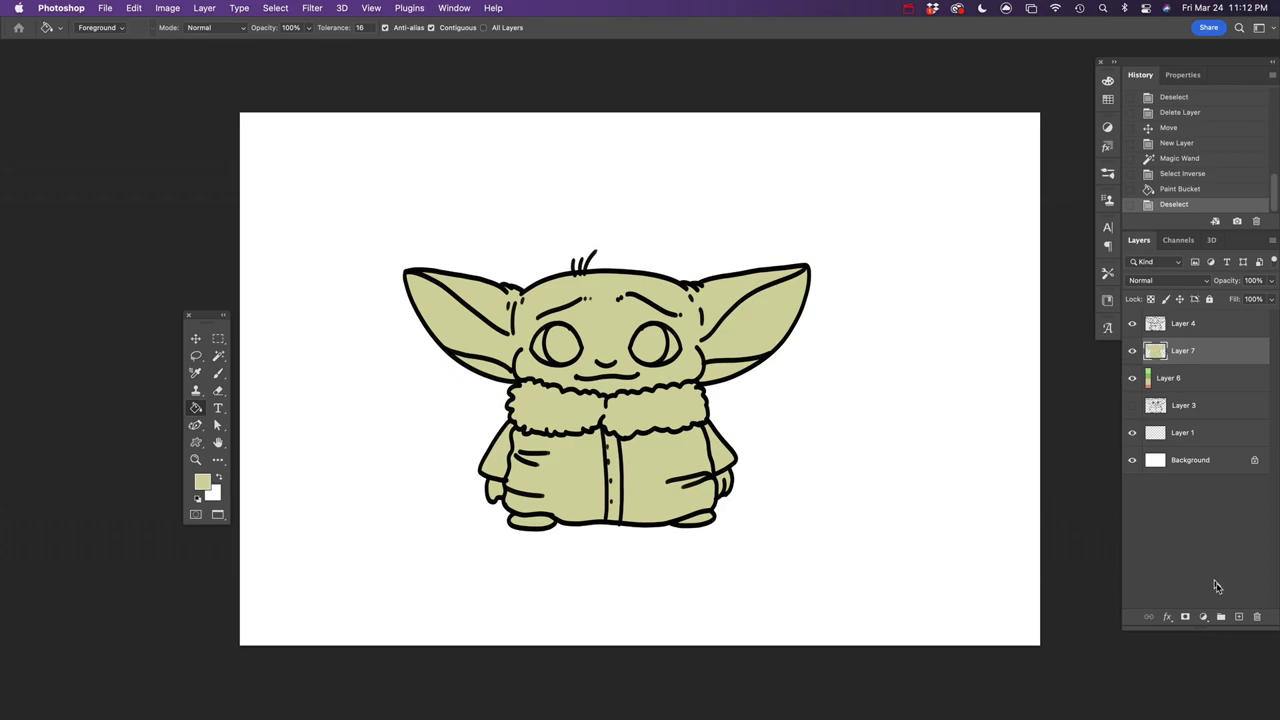
pyautogui.click(1238, 617)
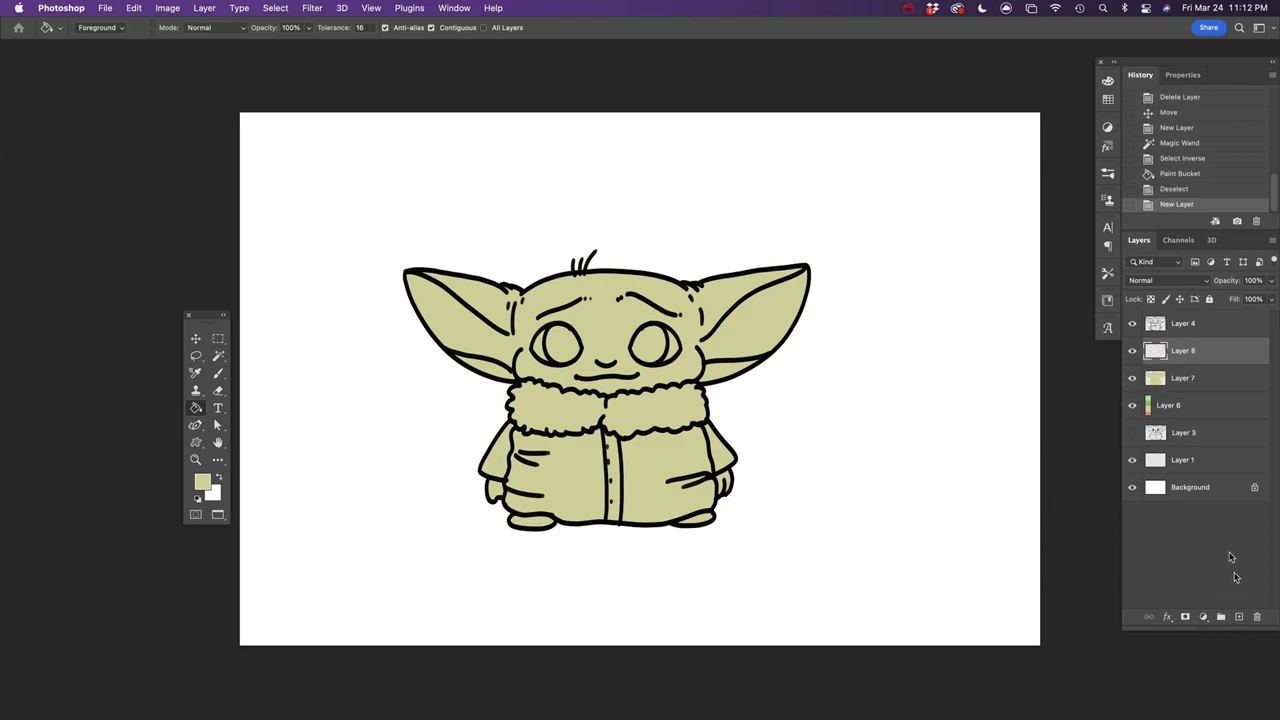
# - Clip Layer 8 to Layer 7 and choose the soft round 500 px brush
pyautogui.keyDown('alt'); pyautogui.click(1191, 360); pyautogui.keyUp('alt')
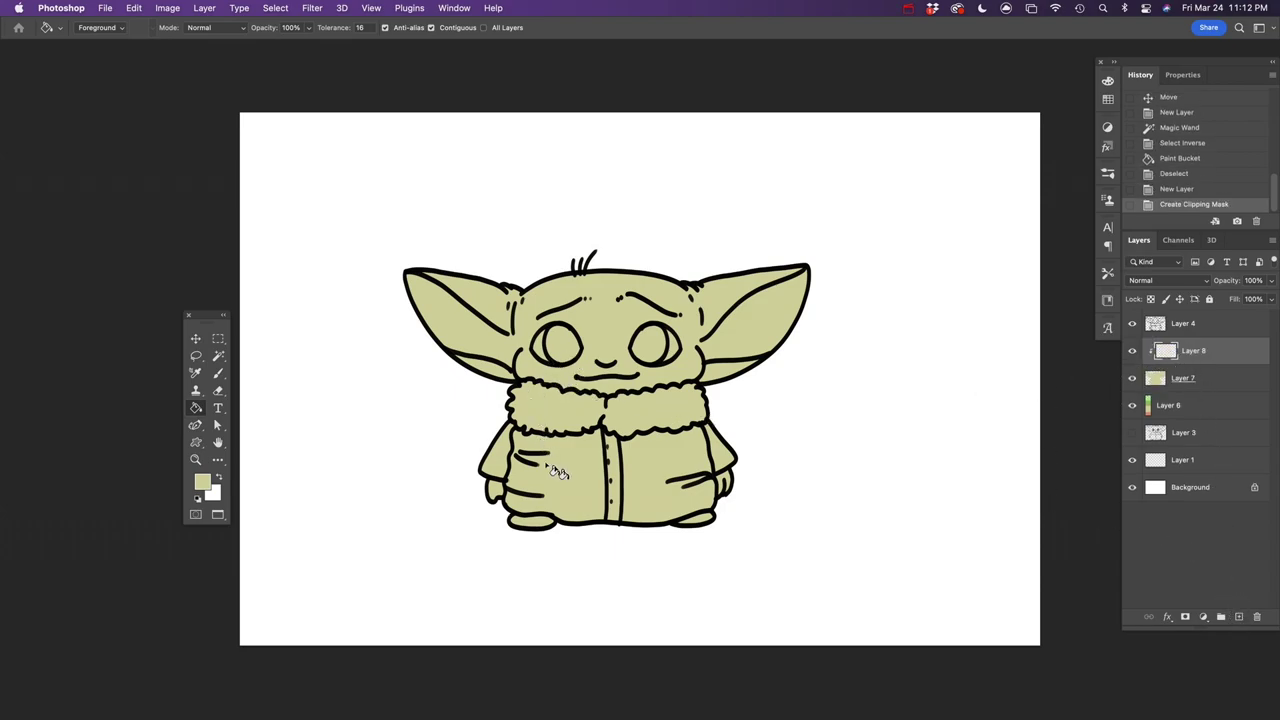
pyautogui.press('b')
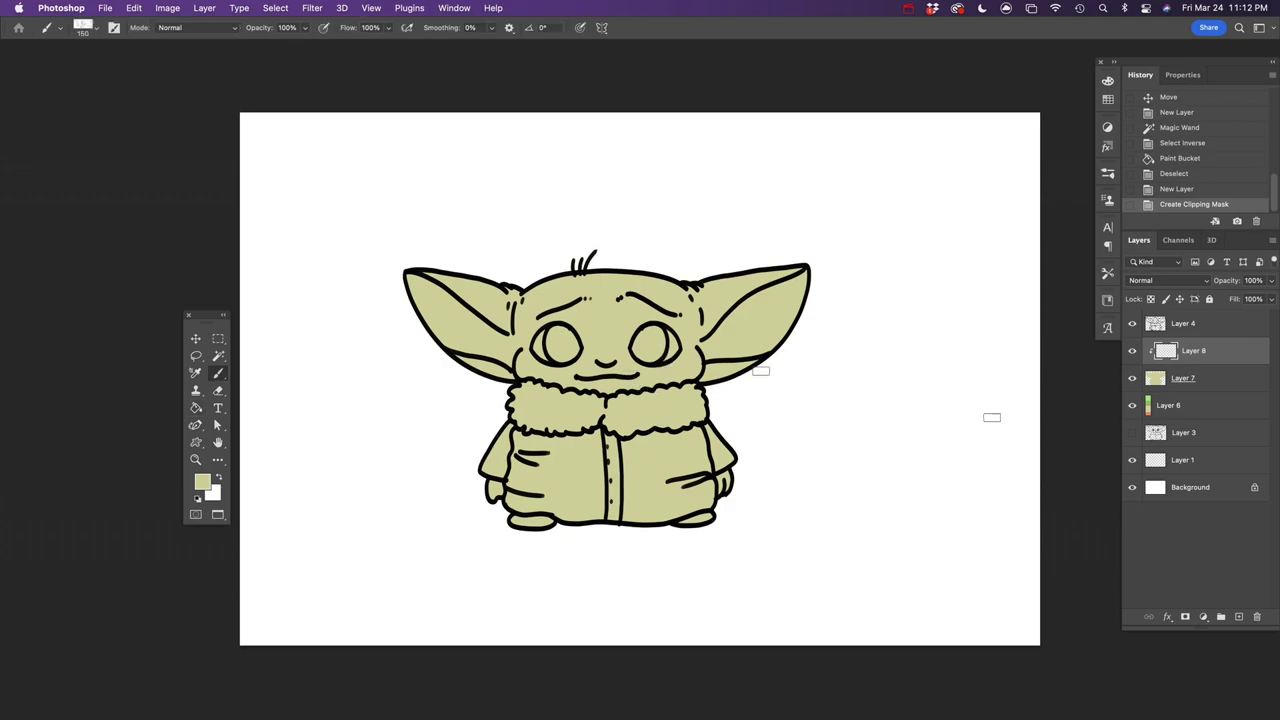
pyautogui.rightClick(425, 438)
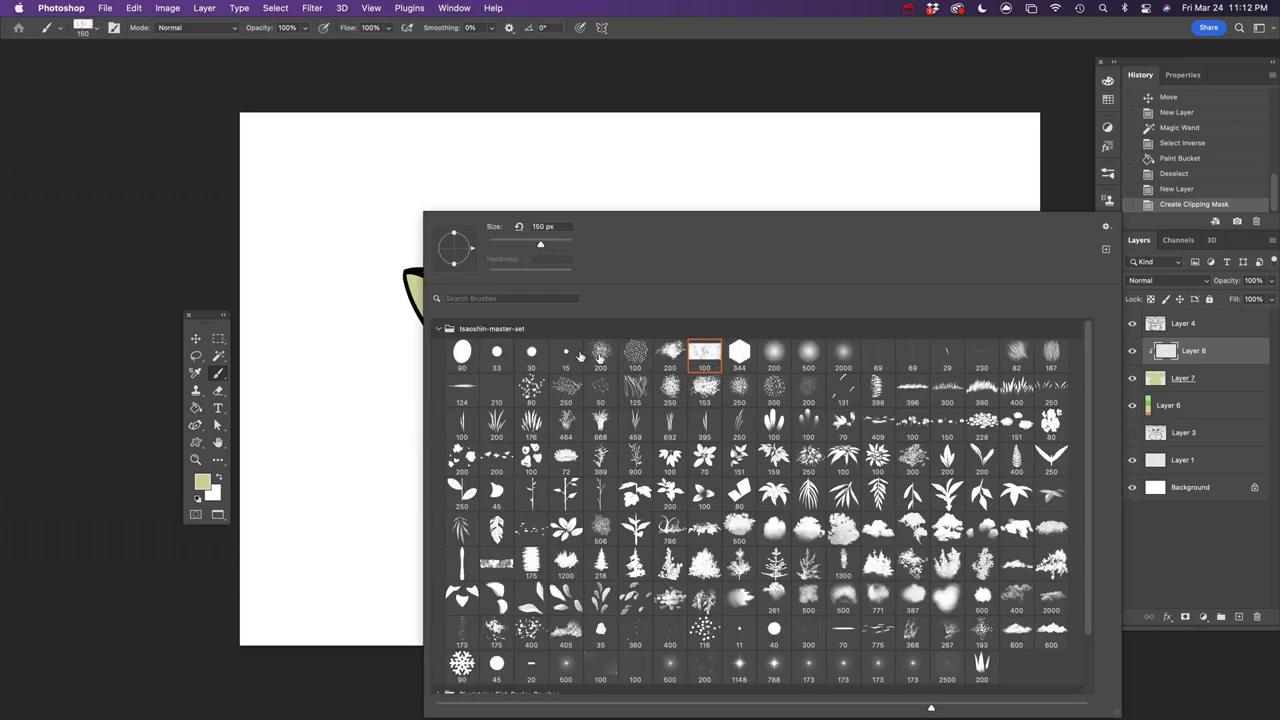
pyautogui.click(808, 354)
pyautogui.keyDown('alt'); pyautogui.click(418, 286); pyautogui.keyUp('alt')
pyautogui.click(203, 483)
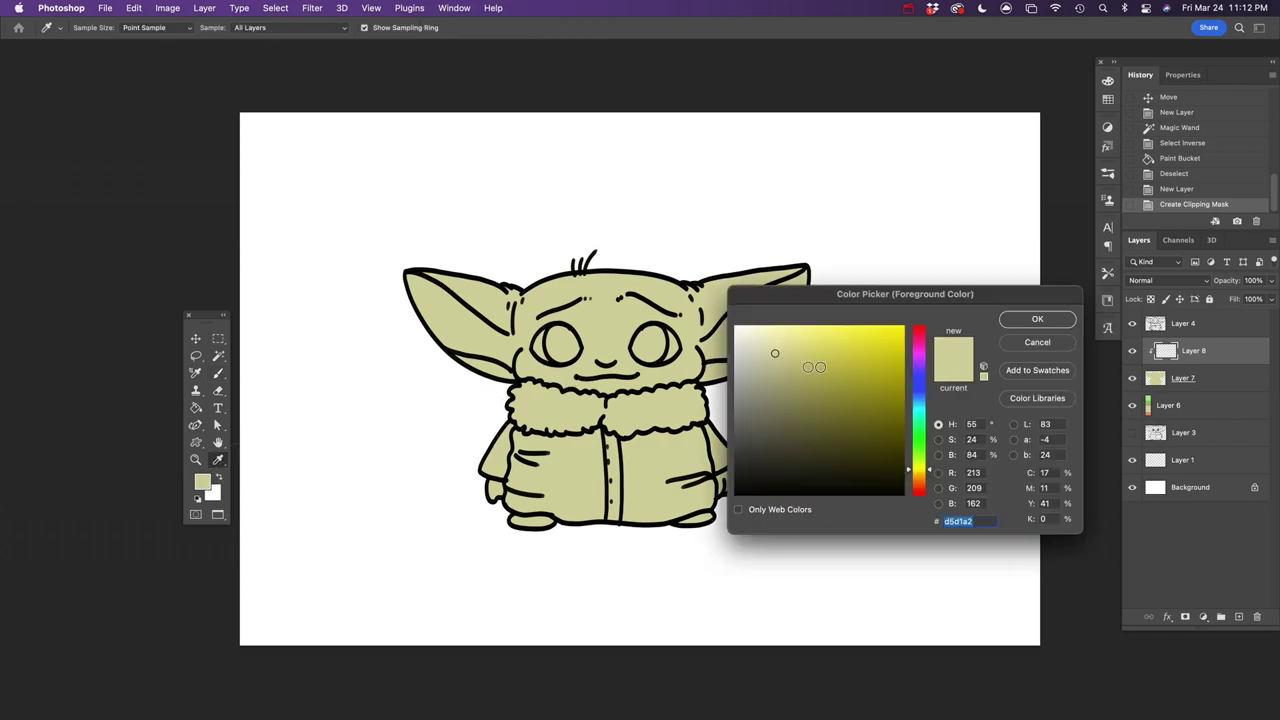
pyautogui.moveTo(794, 396); pyautogui.dragTo(797, 416)
pyautogui.click(1037, 319)
pyautogui.moveTo(766, 274)
pyautogui.mouseDown()
pyautogui.moveTo(786, 258)
pyautogui.moveTo(741, 389)
pyautogui.mouseUp()
pyautogui.press('super+z')
# - Move the Layer 6 colour swatches next to the character's coat and make Layer 8 active again
pyautogui.click(1158, 407)
pyautogui.press('v')
pyautogui.moveTo(1077, 373)
pyautogui.mouseDown()
pyautogui.moveTo(834, 373)
pyautogui.moveTo(775, 420)
pyautogui.mouseUp()
pyautogui.click(1190, 352)
# - Paint the head and ears green and the coat brown on Layer 8, using colours sampled from the swatches
pyautogui.press('b')
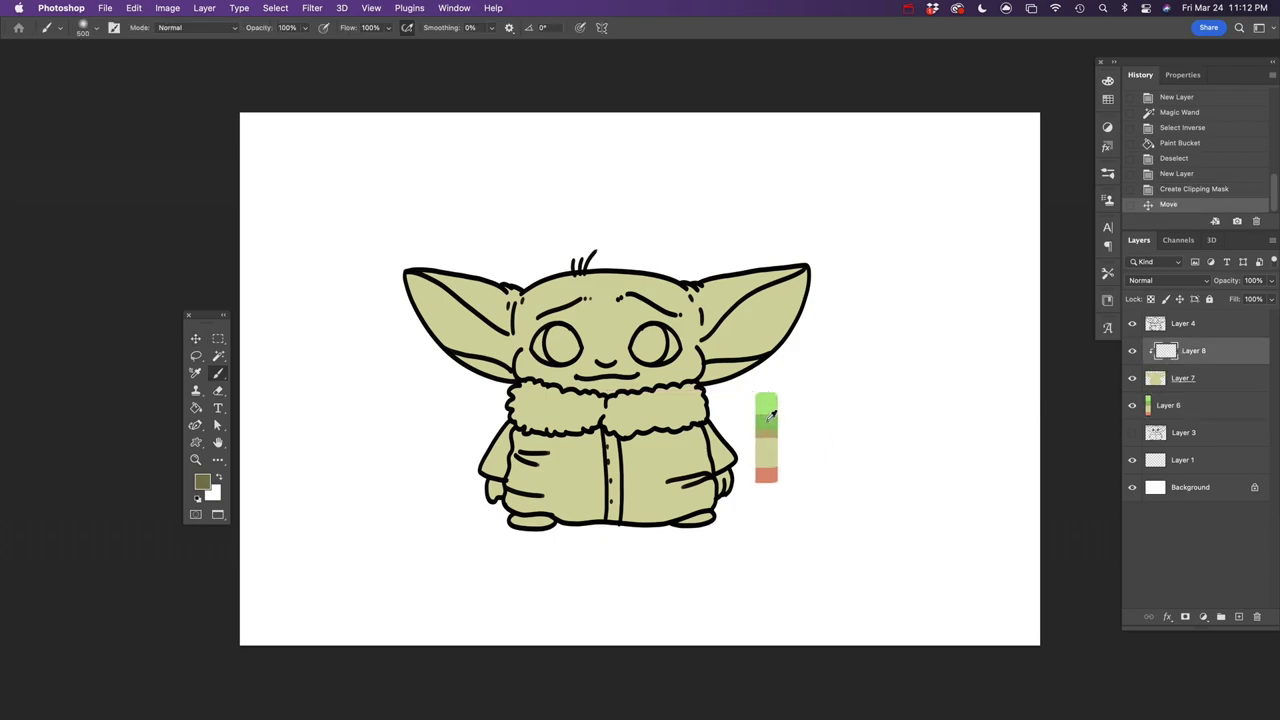
pyautogui.keyDown('alt'); pyautogui.click(772, 420); pyautogui.keyUp('alt')
pyautogui.moveTo(407, 291)
pyautogui.mouseDown()
pyautogui.moveTo(557, 288)
pyautogui.moveTo(517, 345)
pyautogui.moveTo(560, 298)
pyautogui.moveTo(772, 342)
pyautogui.mouseUp()
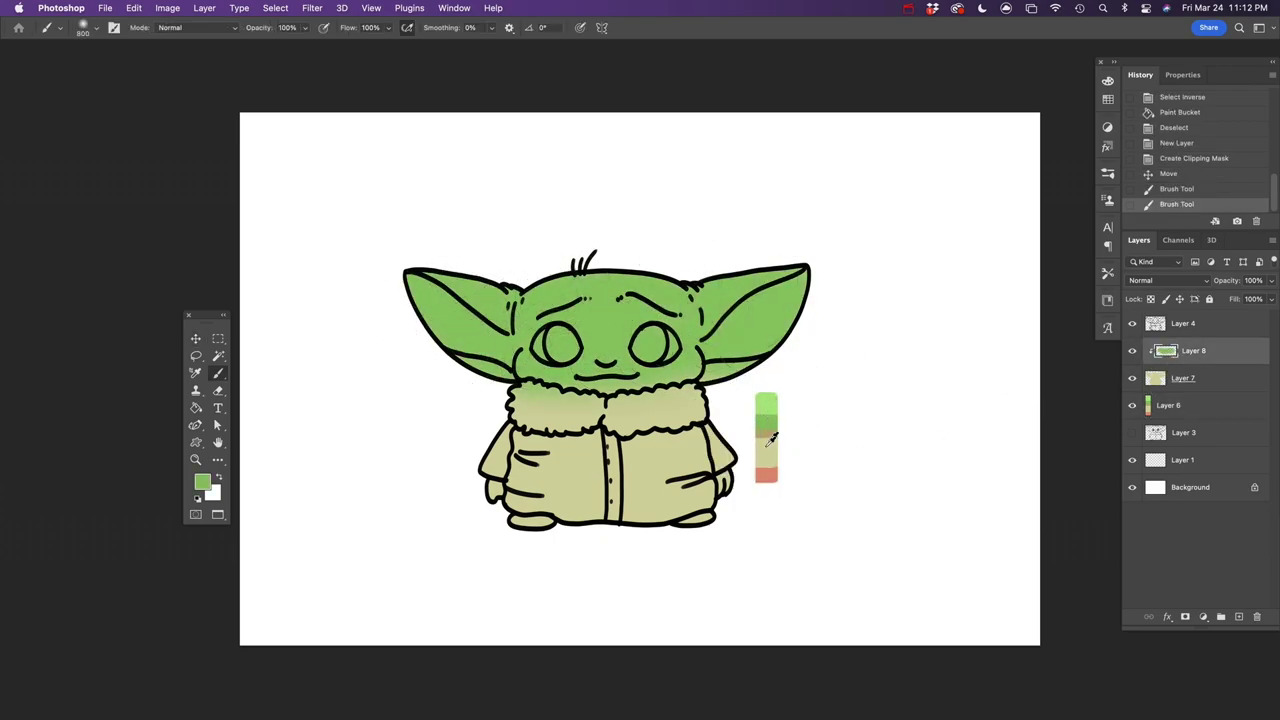
pyautogui.keyDown('alt'); pyautogui.click(766, 435); pyautogui.keyUp('alt')
pyautogui.moveTo(570, 480)
pyautogui.mouseDown()
pyautogui.moveTo(500, 467)
pyautogui.moveTo(690, 465)
pyautogui.mouseUp()
# - Choose the textured 100 px brush, enlarge it, and paint the fur collar with the cream swatch colour
pyautogui.keyDown('alt'); pyautogui.click(767, 450); pyautogui.keyUp('alt')
pyautogui.rightClick(600, 440)
pyautogui.click(794, 355)
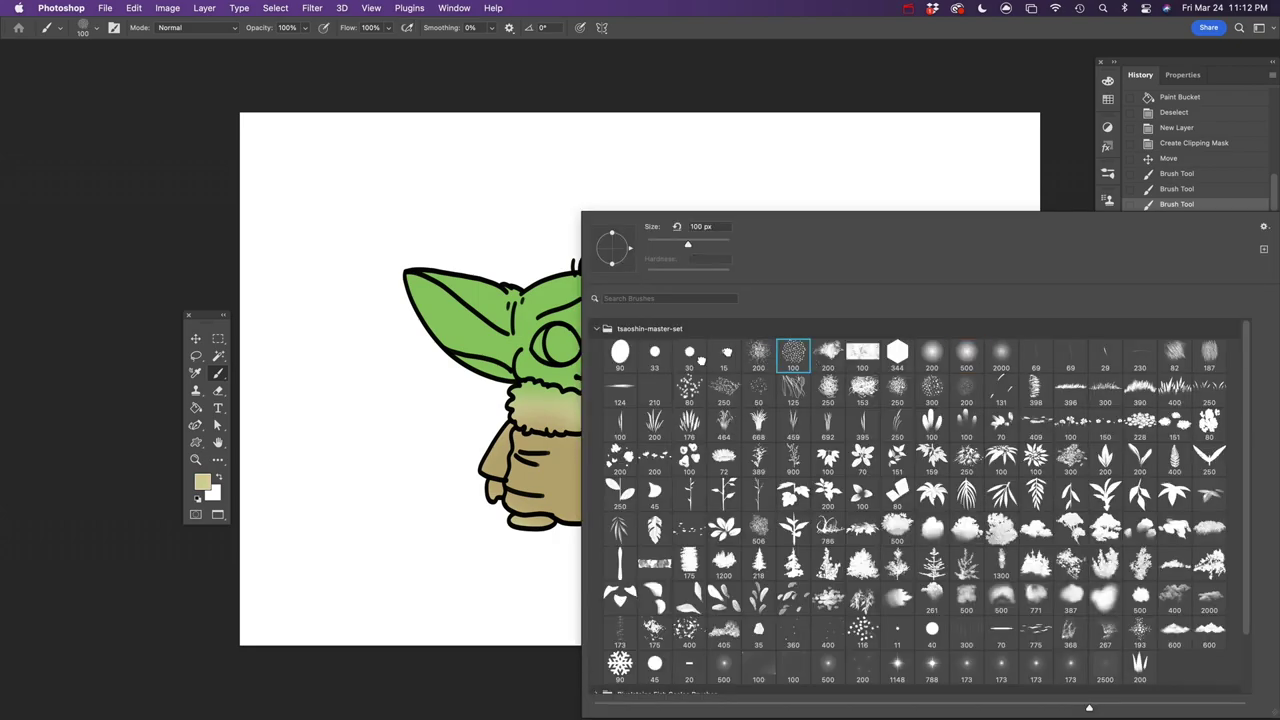
pyautogui.click(573, 402)
pyautogui.press(']')
pyautogui.press(']')
pyautogui.keyDown('alt'); pyautogui.click(770, 447); pyautogui.keyUp('alt')
pyautogui.moveTo(548, 411)
pyautogui.mouseDown()
pyautogui.moveTo(650, 407)
pyautogui.moveTo(635, 424)
pyautogui.moveTo(705, 388)
pyautogui.mouseUp()
# - Clean up the boundary between the green chin and the cream collar with sampled green and cream
pyautogui.keyDown('alt'); pyautogui.click(546, 373); pyautogui.keyUp('alt')
pyautogui.moveTo(574, 381); pyautogui.dragTo(660, 380)
pyautogui.moveTo(660, 380); pyautogui.dragTo(690, 378)
pyautogui.keyDown('alt'); pyautogui.click(570, 402); pyautogui.keyUp('alt')
pyautogui.moveTo(553, 402); pyautogui.dragTo(540, 398)
pyautogui.keyDown('alt'); pyautogui.click(590, 370); pyautogui.keyUp('alt')
pyautogui.keyDown('alt'); pyautogui.click(683, 402); pyautogui.keyUp('alt')
pyautogui.keyDown('alt'); pyautogui.click(652, 440); pyautogui.keyUp('alt')
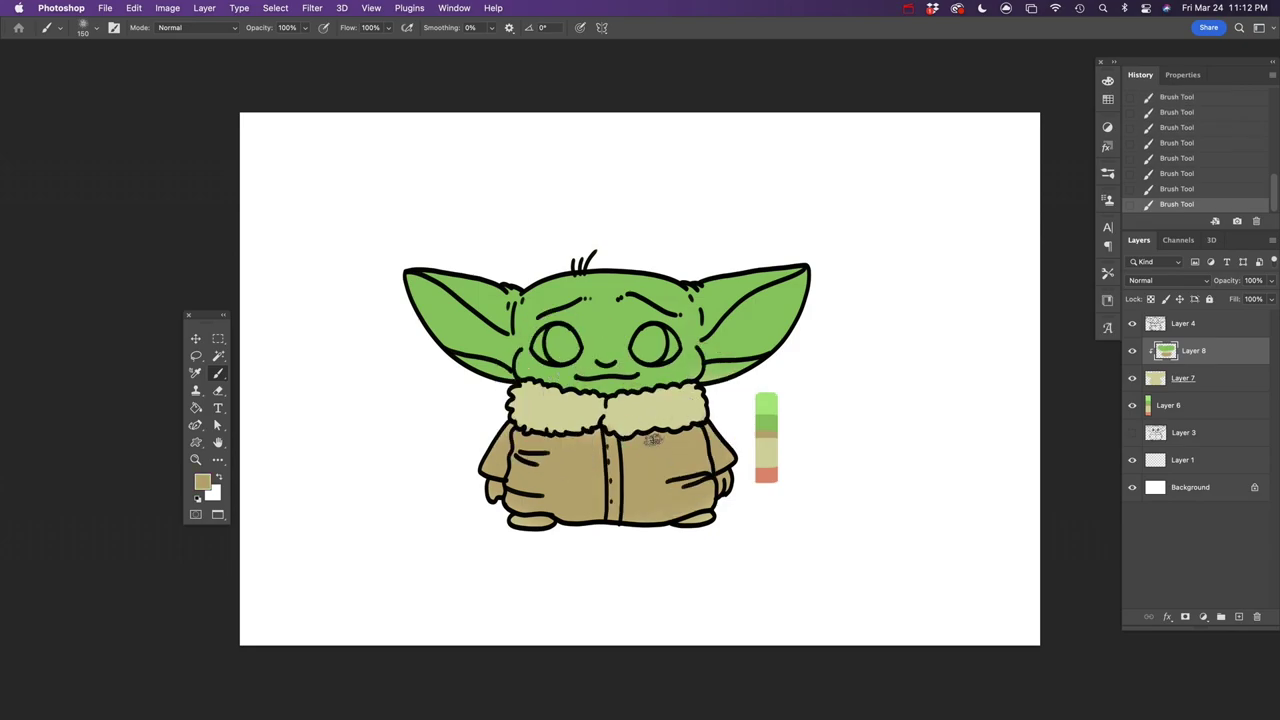
# - Paint both pupils black and the eye corners white
pyautogui.press('d')
pyautogui.press('[')
pyautogui.moveTo(561, 343); pyautogui.dragTo(561, 345)
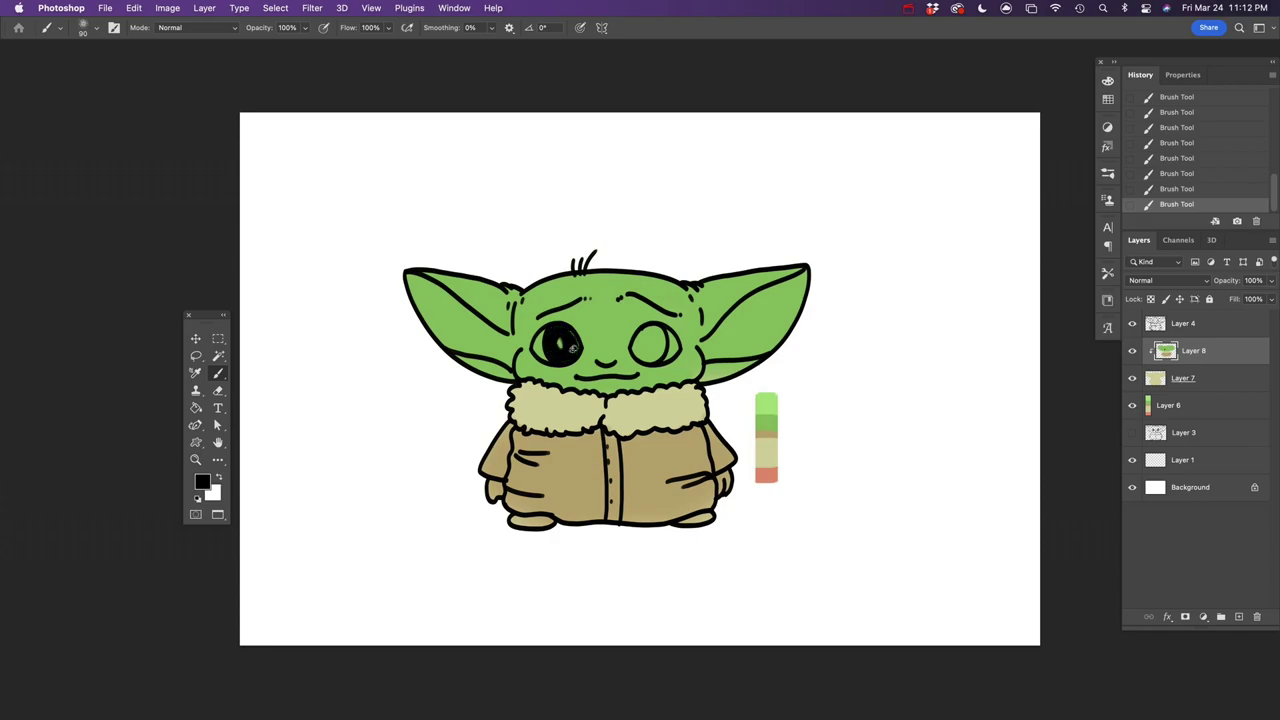
pyautogui.moveTo(648, 332); pyautogui.dragTo(640, 345)
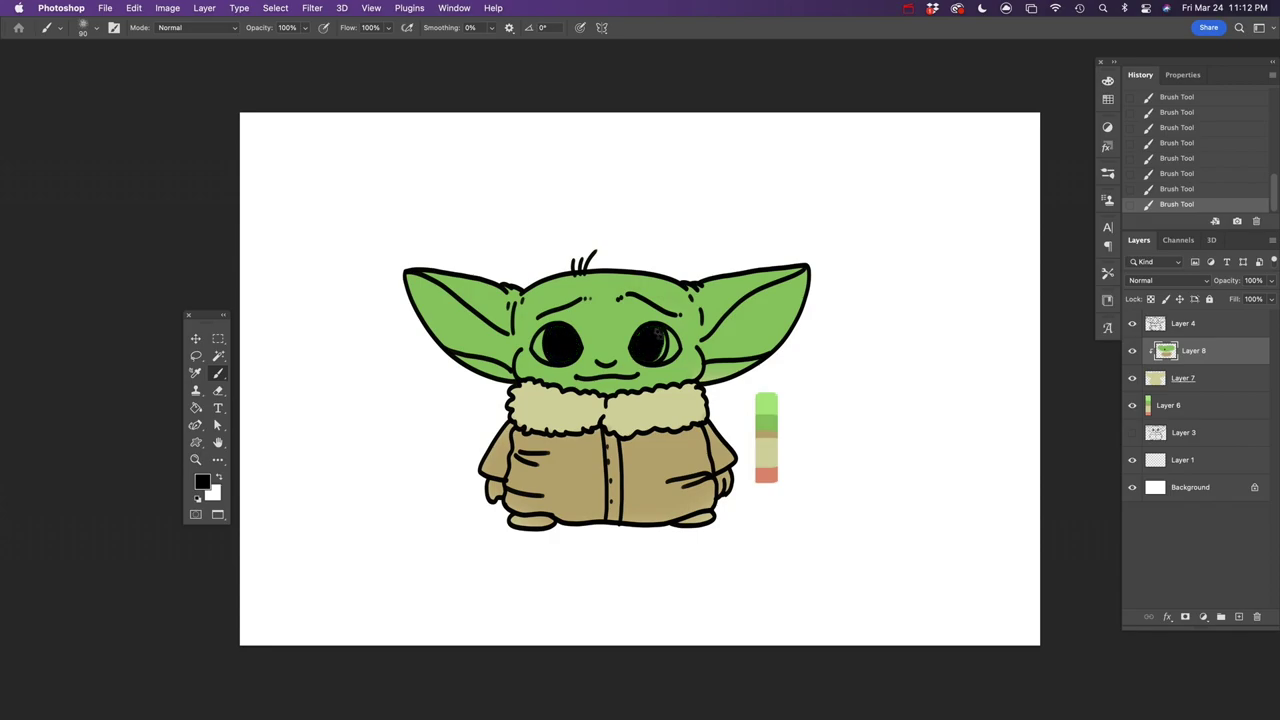
pyautogui.press('x')
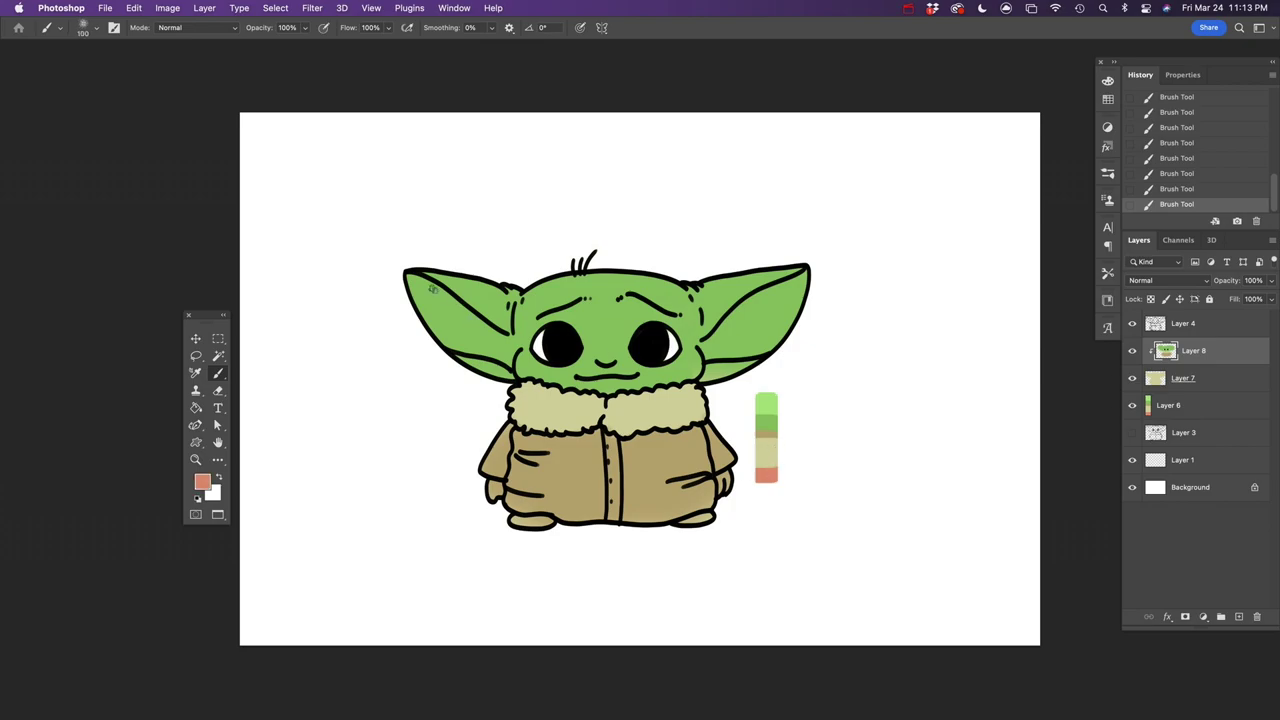
# - Paint the inner ears coral and add soft coral blush to both cheeks
pyautogui.moveTo(432, 289)
pyautogui.mouseDown()
pyautogui.moveTo(488, 345)
pyautogui.moveTo(416, 280)
pyautogui.moveTo(481, 348)
pyautogui.moveTo(414, 279)
pyautogui.mouseUp()
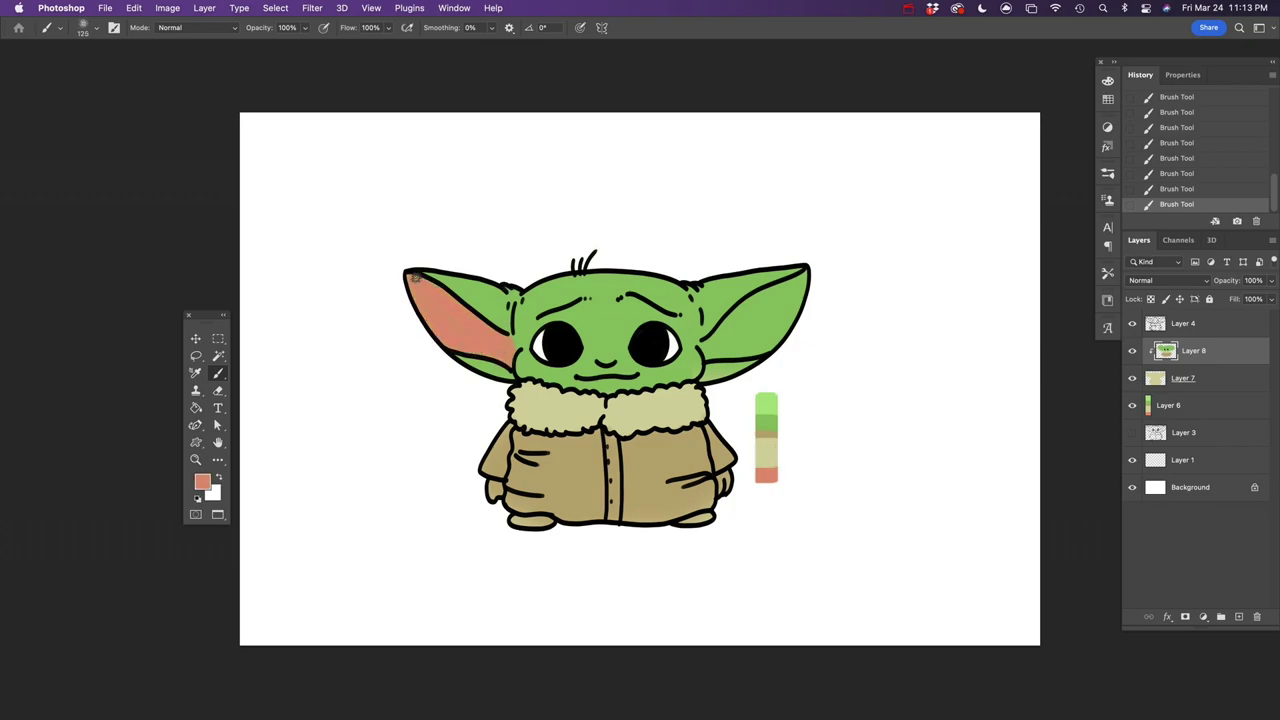
pyautogui.moveTo(712, 342)
pyautogui.mouseDown()
pyautogui.moveTo(710, 354)
pyautogui.moveTo(806, 280)
pyautogui.mouseUp()
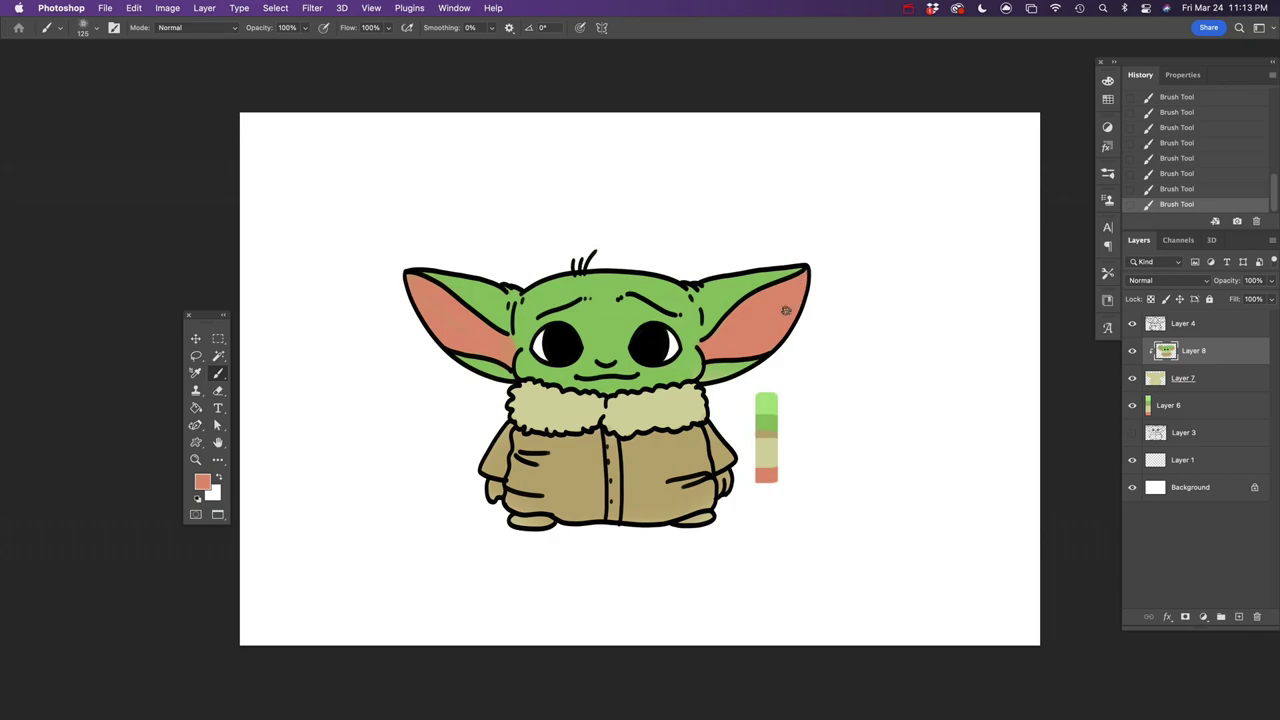
pyautogui.press(']')
pyautogui.moveTo(526, 364); pyautogui.dragTo(532, 369)
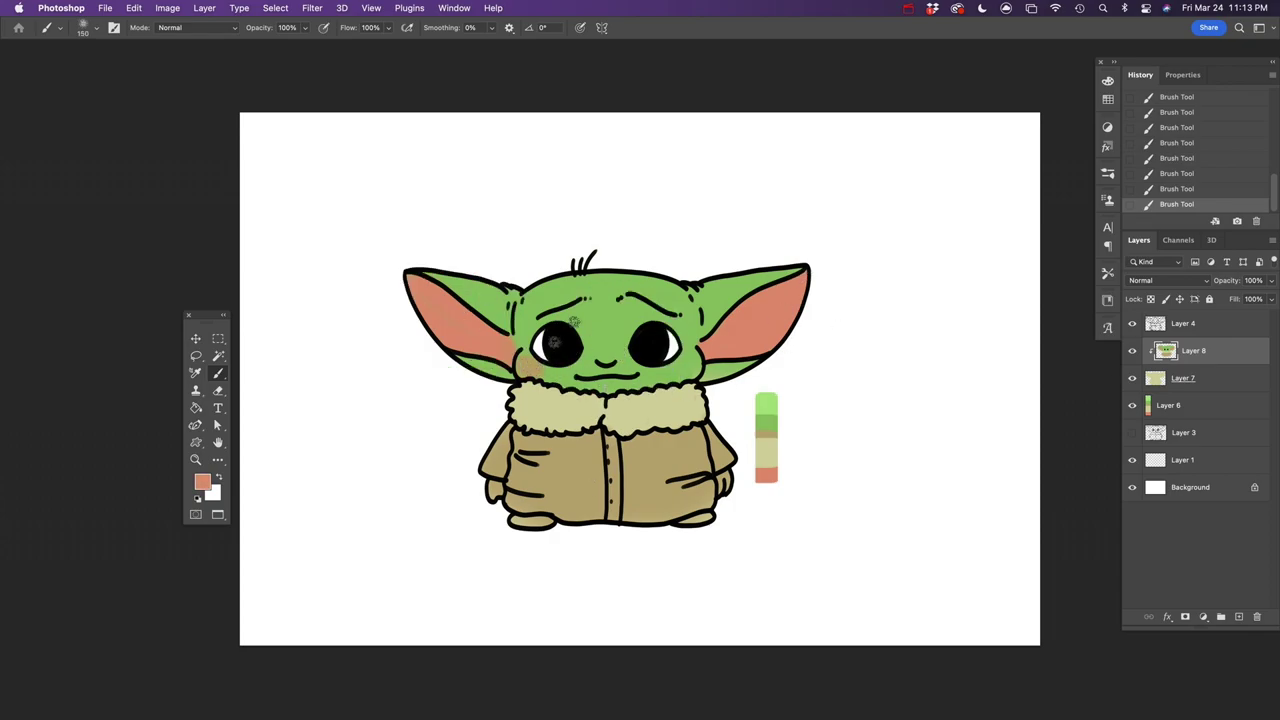
pyautogui.moveTo(684, 366); pyautogui.dragTo(690, 371)
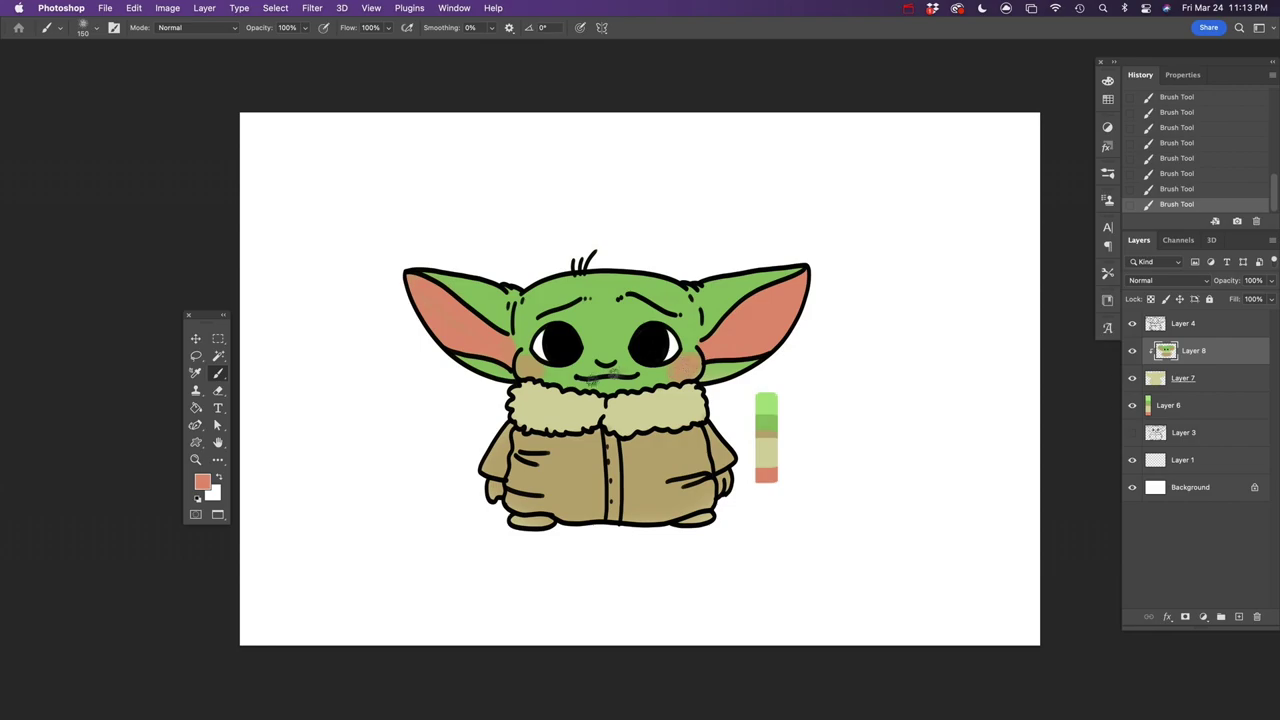
# - Paint the hands and feet with the green sampled from the face, using a smaller brush
pyautogui.keyDown('alt'); pyautogui.click(562, 414); pyautogui.keyUp('alt')
pyautogui.keyDown('alt'); pyautogui.click(607, 313); pyautogui.keyUp('alt')
pyautogui.press('[')
pyautogui.moveTo(495, 494); pyautogui.dragTo(490, 488)
# - Shade the coat beneath the collar and along the hem with a darker version of its brown
pyautogui.keyDown('alt'); pyautogui.click(608, 444); pyautogui.keyUp('alt')
pyautogui.click(205, 482)
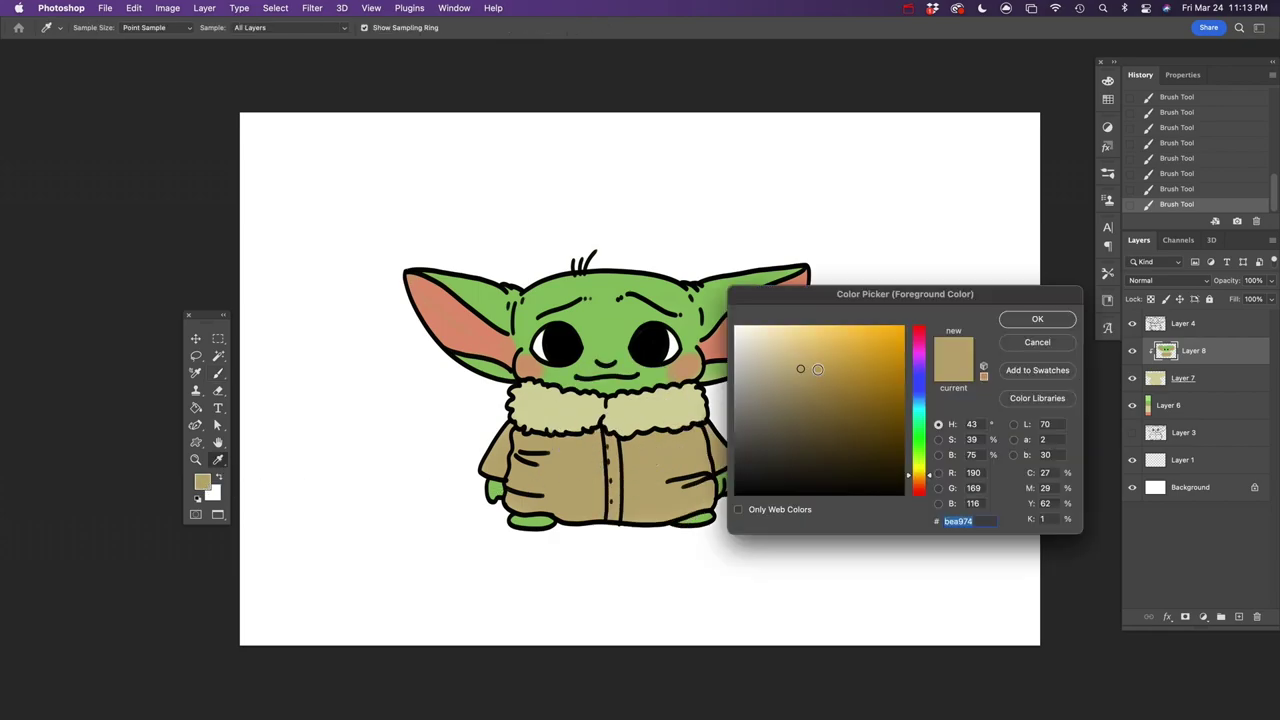
pyautogui.click(808, 408)
pyautogui.press('Return')
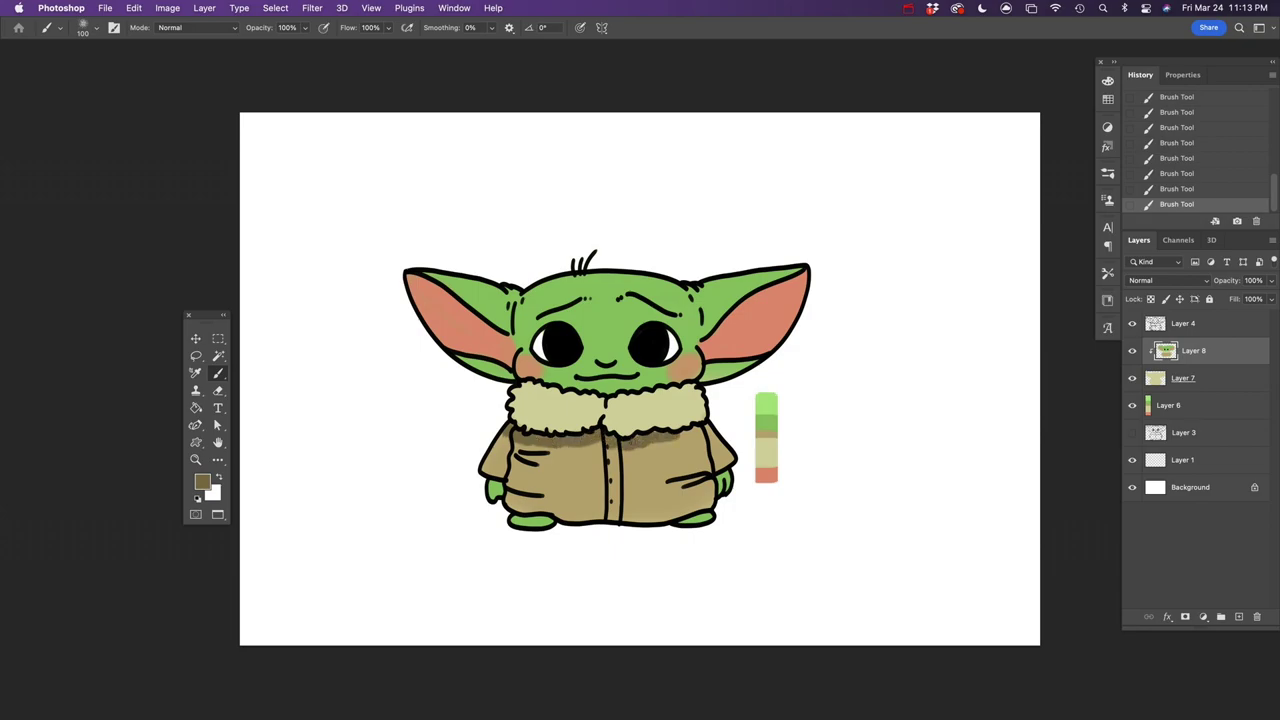
pyautogui.moveTo(524, 437); pyautogui.dragTo(584, 440)
pyautogui.moveTo(510, 497)
pyautogui.mouseDown()
pyautogui.moveTo(638, 518)
pyautogui.moveTo(704, 500)
pyautogui.moveTo(722, 474)
pyautogui.moveTo(661, 513)
pyautogui.mouseUp()
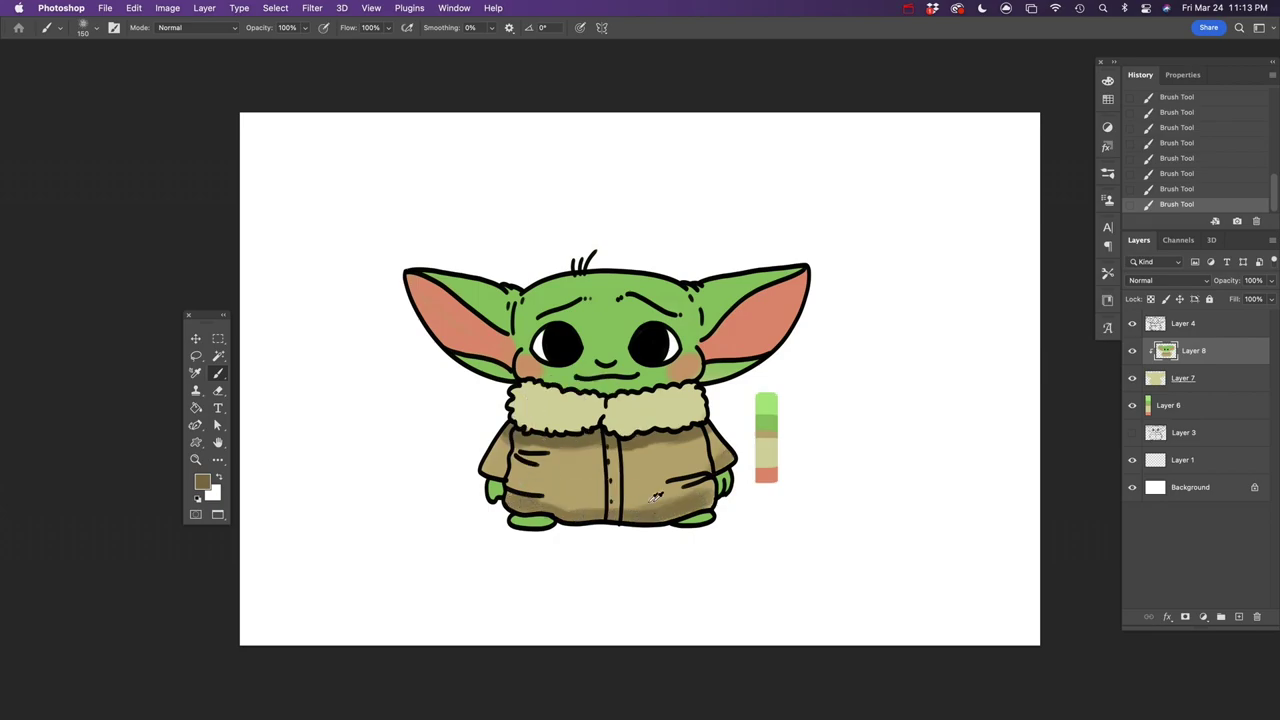
pyautogui.keyDown('alt'); pyautogui.click(641, 513); pyautogui.keyUp('alt')
# - Shade the area between the eyes and below the brows with a darker version of the face green
pyautogui.keyDown('alt'); pyautogui.click(611, 326); pyautogui.keyUp('alt')
pyautogui.click(206, 481)
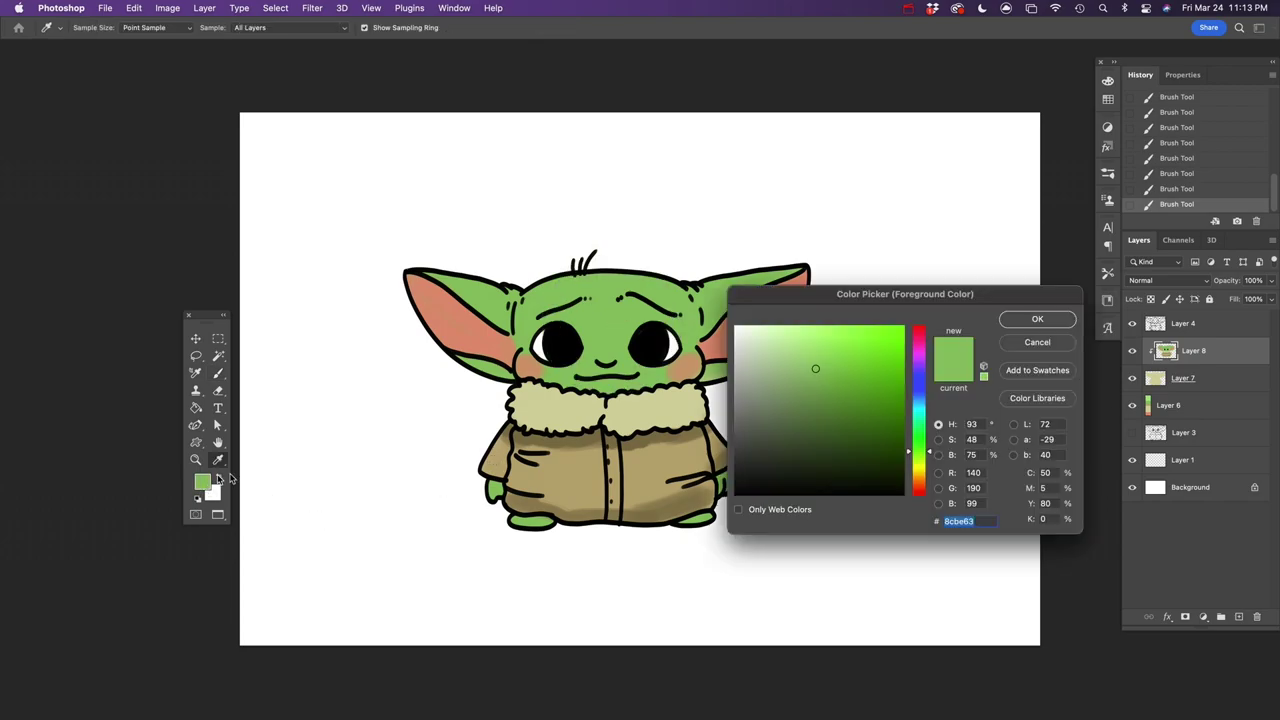
pyautogui.click(829, 401)
pyautogui.press('Return')
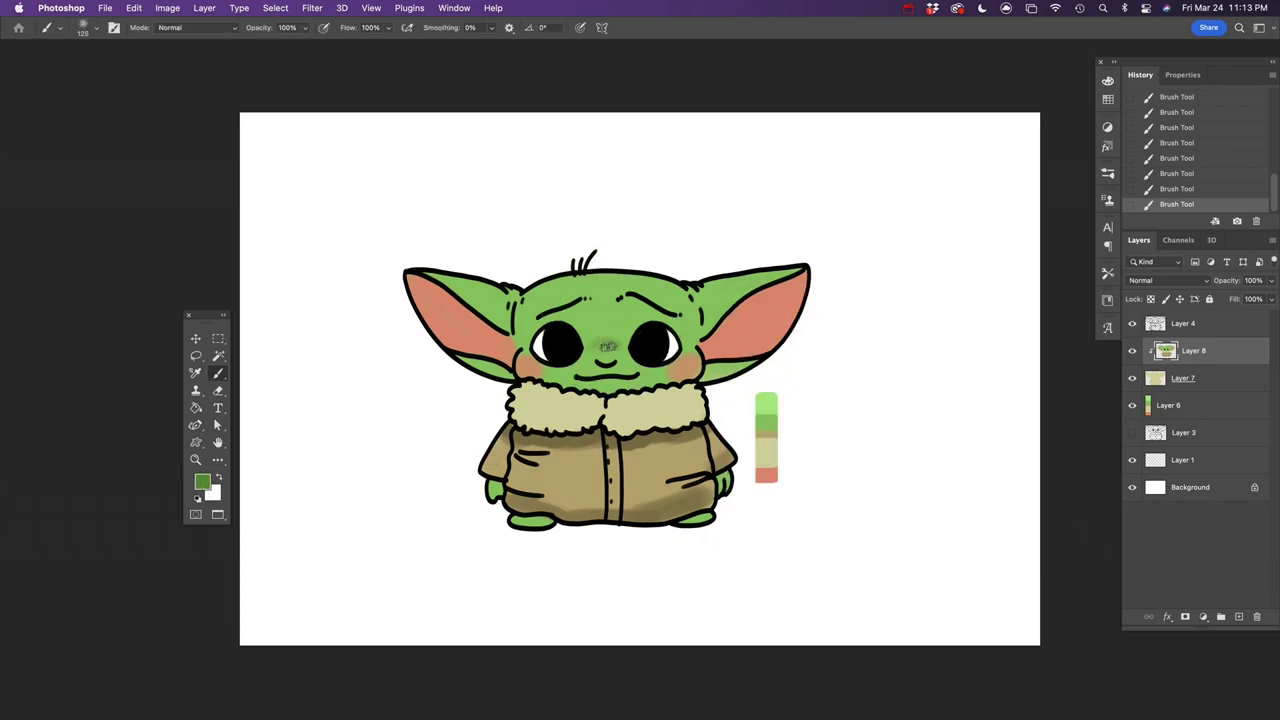
pyautogui.moveTo(607, 346)
pyautogui.mouseDown()
pyautogui.moveTo(602, 330)
pyautogui.moveTo(625, 328)
pyautogui.mouseUp()
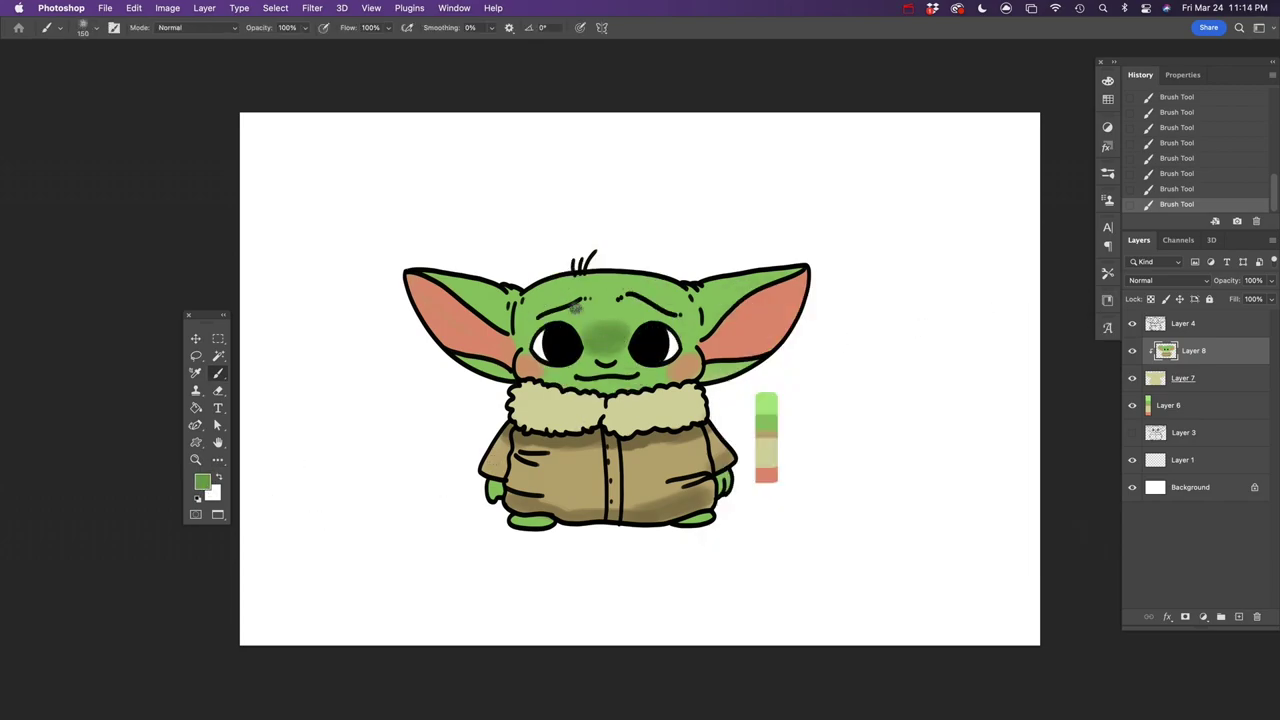
pyautogui.moveTo(541, 320); pyautogui.dragTo(649, 311)
# - Shade the upper edges of both ears darker green and blend the shading between the brows
pyautogui.keyDown('alt'); pyautogui.click(611, 321); pyautogui.keyUp('alt')
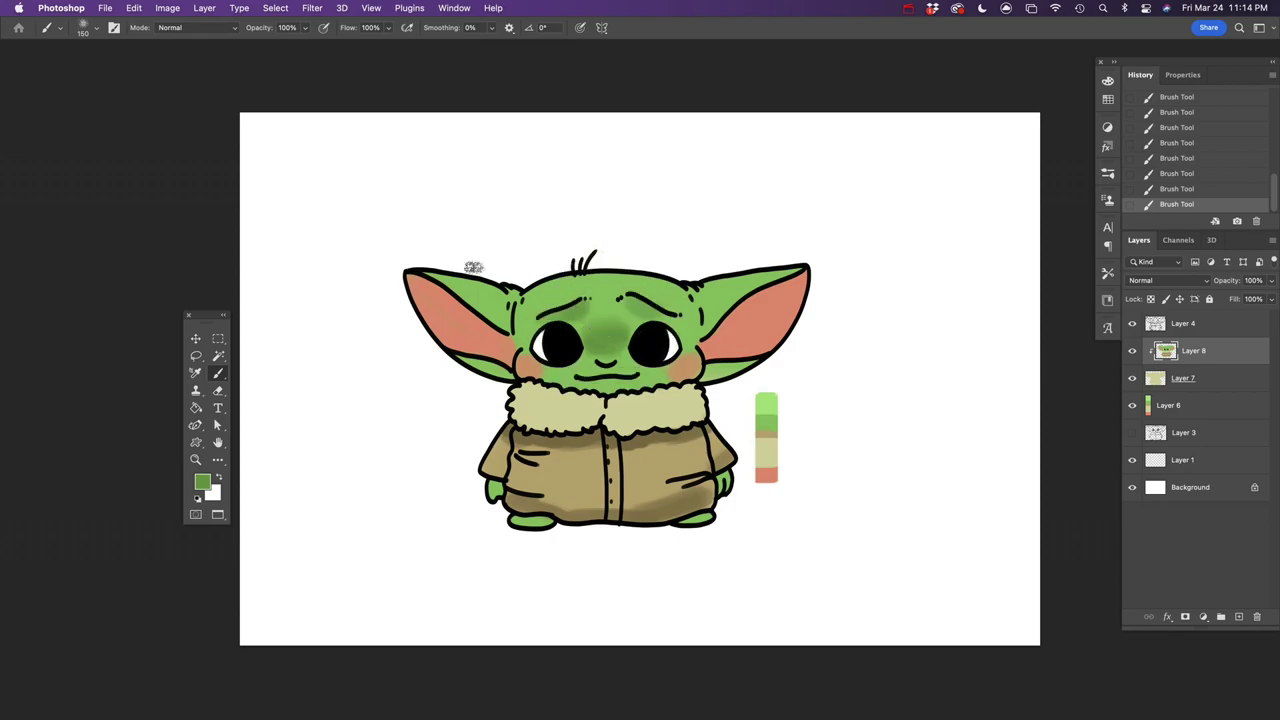
pyautogui.moveTo(436, 277); pyautogui.dragTo(453, 281)
pyautogui.moveTo(788, 268); pyautogui.dragTo(752, 280)
pyautogui.keyDown('alt'); pyautogui.click(626, 307); pyautogui.keyUp('alt')
pyautogui.moveTo(608, 319); pyautogui.dragTo(628, 324)
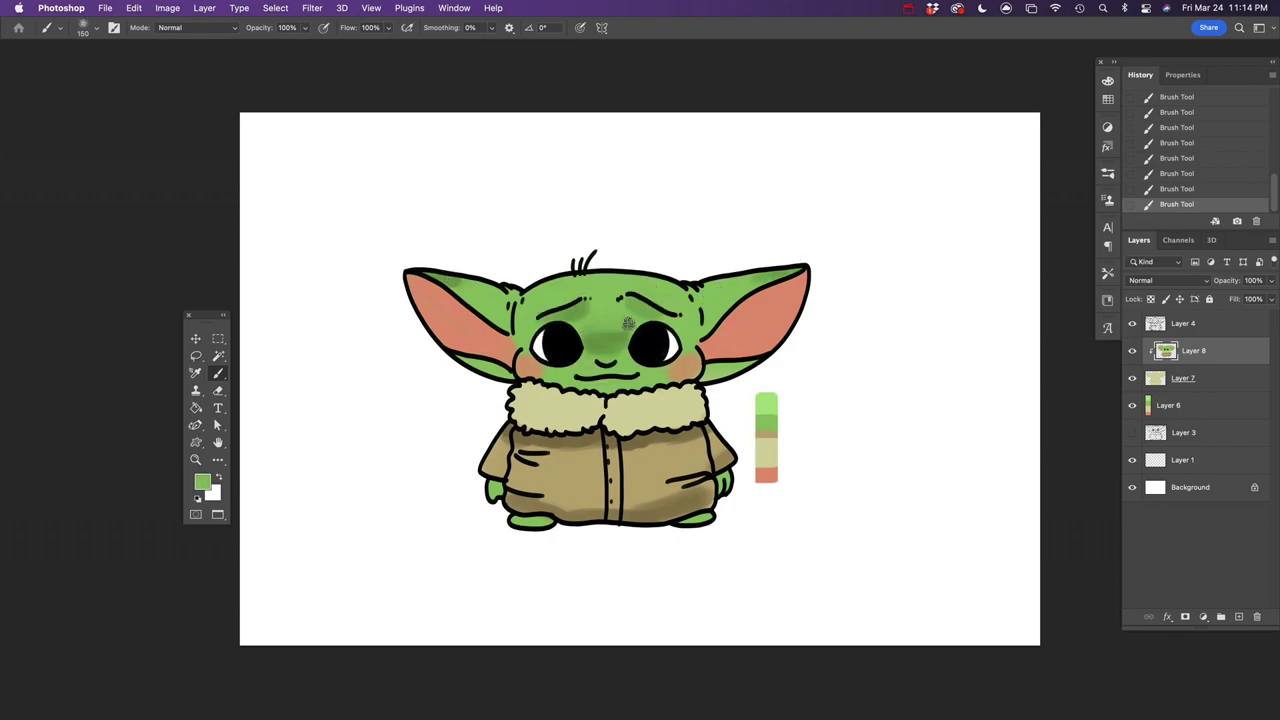
# - Pick a lighter green and brush a highlight across the top of the forehead
pyautogui.click(206, 488)
pyautogui.click(808, 337)
pyautogui.click(1050, 318)
pyautogui.moveTo(636, 280)
pyautogui.mouseDown()
pyautogui.moveTo(549, 294)
pyautogui.moveTo(643, 278)
pyautogui.mouseUp()
pyautogui.keyDown('alt'); pyautogui.click(604, 280); pyautogui.keyUp('alt')
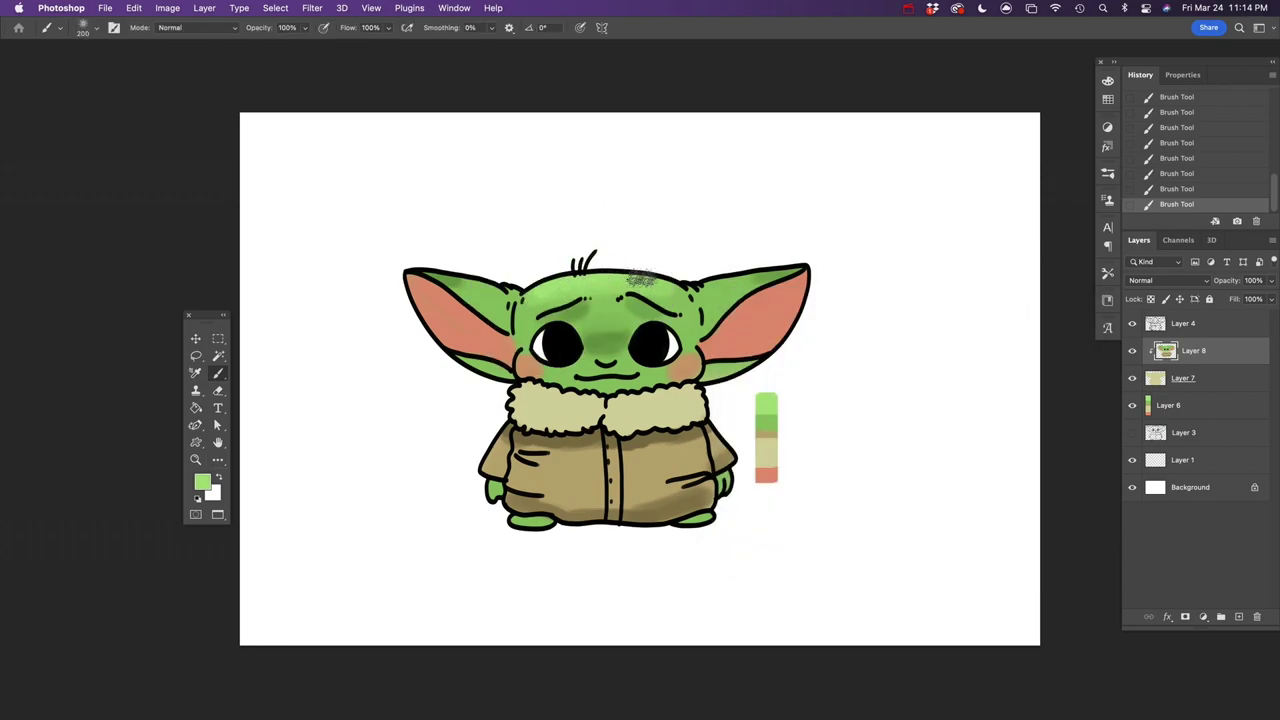
# - Add a new layer above Layer 4 and dab white highlights in both pupils
pyautogui.click(1178, 328)
pyautogui.click(1242, 617)
pyautogui.keyDown('alt'); pyautogui.click(832, 376); pyautogui.keyUp('alt')
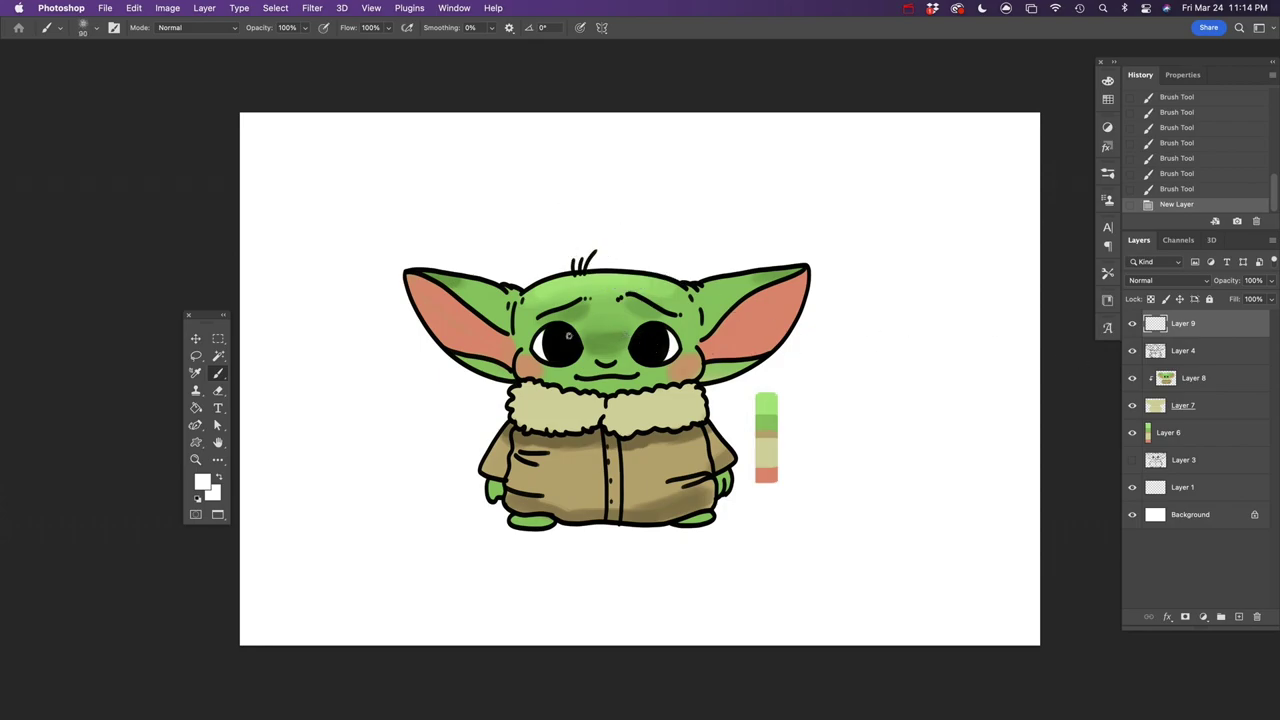
pyautogui.click(564, 337)
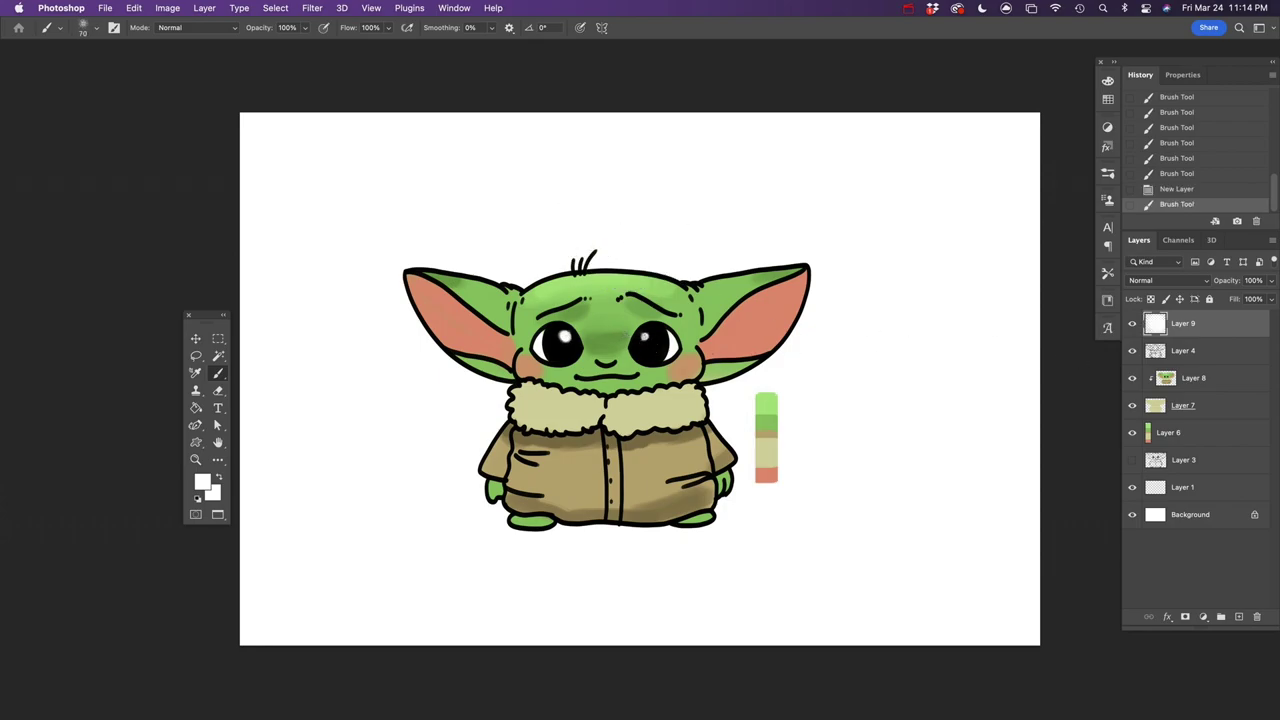
pyautogui.click(645, 336)
pyautogui.click(556, 343)
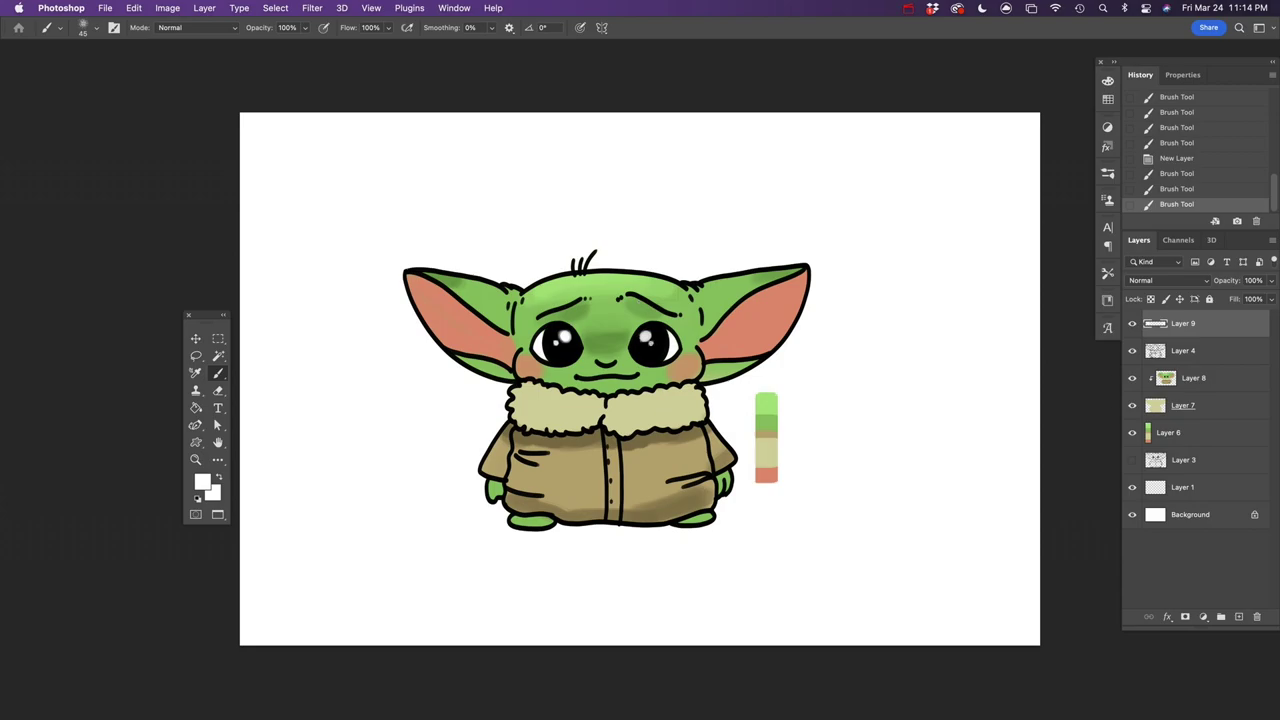
pyautogui.keyDown('alt'); pyautogui.click(649, 332); pyautogui.keyUp('alt')
pyautogui.click(647, 333)
pyautogui.keyDown('alt'); pyautogui.click(565, 339); pyautogui.keyUp('alt')
pyautogui.click(567, 336)
pyautogui.keyDown('alt'); pyautogui.click(652, 343); pyautogui.keyUp('alt')
# - Dab the coral sampled from the cheek onto the nose with a larger brush
pyautogui.keyDown('alt'); pyautogui.click(689, 366); pyautogui.keyUp('alt')
pyautogui.press(']')
pyautogui.press(']')
pyautogui.click(606, 357)
pyautogui.keyDown('alt'); pyautogui.click(607, 351); pyautogui.keyUp('alt')
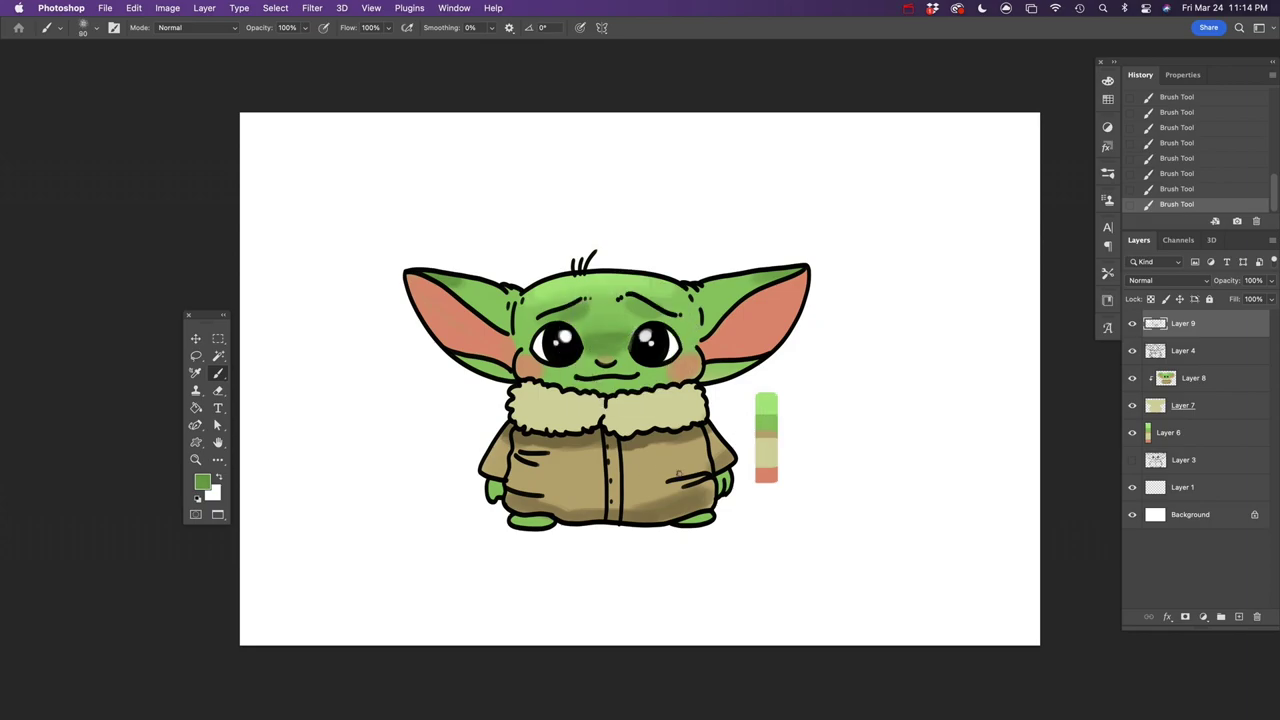
pyautogui.click(908, 12)
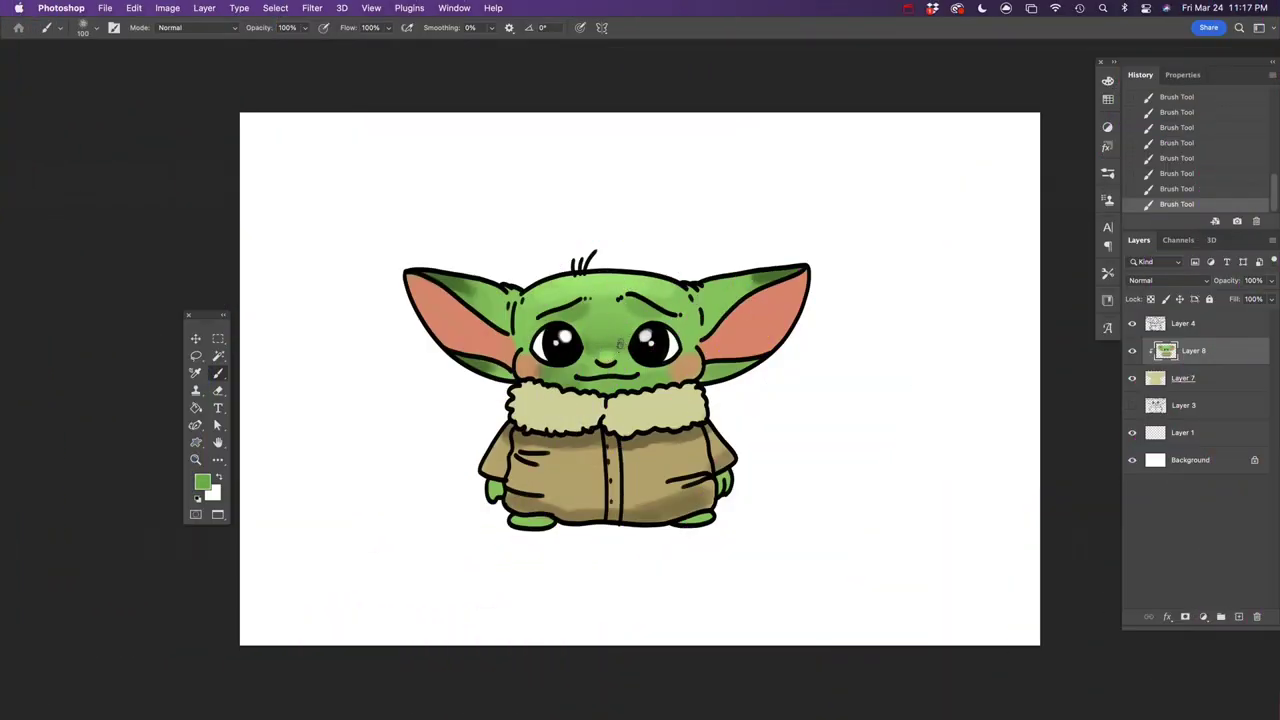
# - Blend darker and lighter greens across the upper parts of both ears on Layer 8
pyautogui.keyDown('alt'); pyautogui.click(588, 326); pyautogui.keyUp('alt')
pyautogui.keyDown('alt'); pyautogui.click(467, 292); pyautogui.keyUp('alt')
pyautogui.moveTo(472, 290); pyautogui.dragTo(498, 302)
pyautogui.press('[')
pyautogui.press('[')
pyautogui.keyDown('alt'); pyautogui.click(761, 280); pyautogui.keyUp('alt')
pyautogui.moveTo(748, 286)
pyautogui.mouseDown()
pyautogui.moveTo(714, 310)
pyautogui.moveTo(748, 286)
pyautogui.mouseUp()
pyautogui.keyDown('alt'); pyautogui.click(728, 297); pyautogui.keyUp('alt')
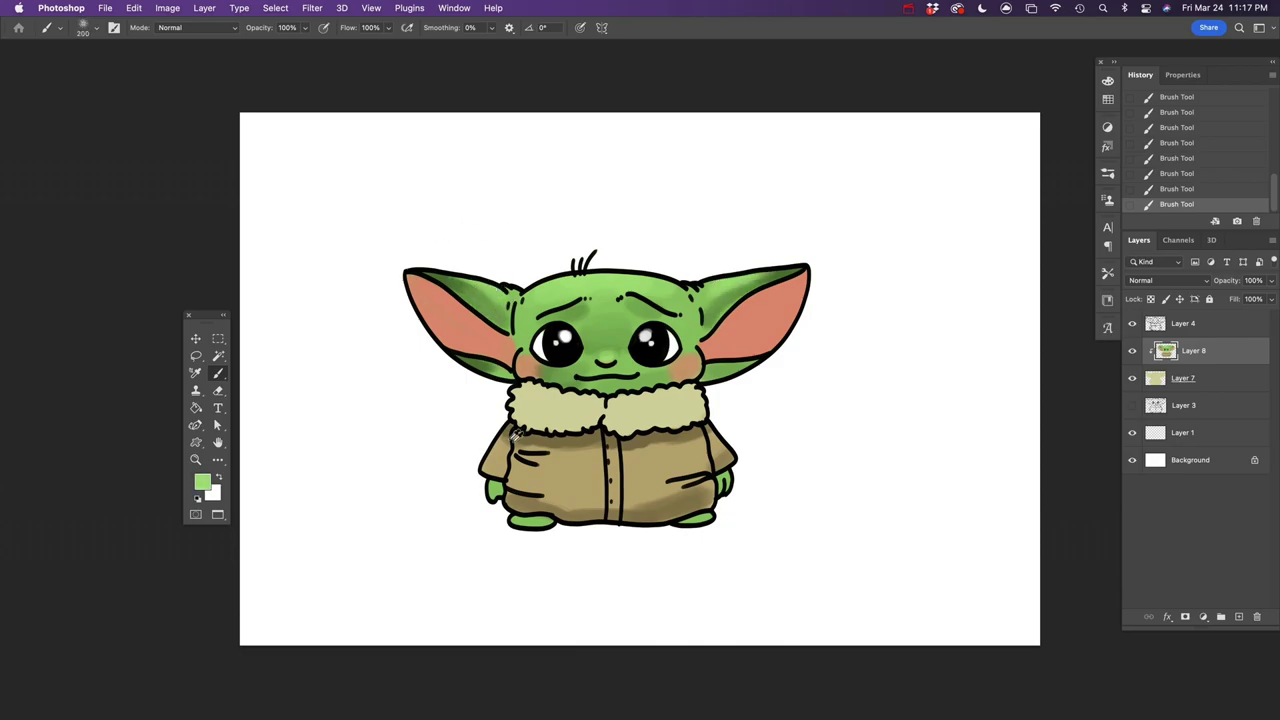
# - Brush brown fold shading across the coat and add dark brown shadows to its left half beneath the collar and along the hem
pyautogui.keyDown('alt'); pyautogui.click(512, 450); pyautogui.keyUp('alt')
pyautogui.moveTo(520, 455)
pyautogui.mouseDown()
pyautogui.moveTo(588, 492)
pyautogui.moveTo(700, 490)
pyautogui.mouseUp()
pyautogui.click(202, 482)
pyautogui.click(806, 448)
pyautogui.click(1037, 318)
pyautogui.moveTo(519, 433); pyautogui.dragTo(600, 442)
pyautogui.moveTo(600, 512); pyautogui.dragTo(512, 508)
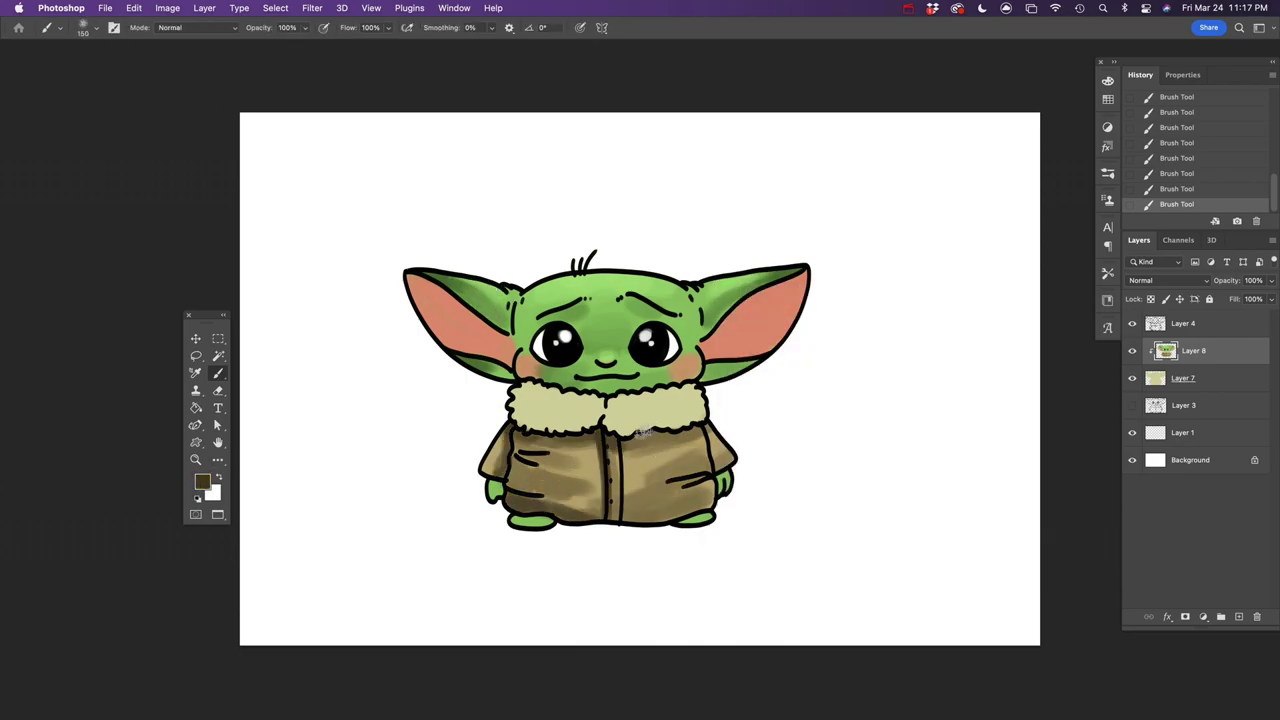
# - Shade the coat's right half dark brown beneath the collar and blend its folds with a sampled brown
pyautogui.moveTo(626, 438); pyautogui.dragTo(703, 434)
pyautogui.keyDown('alt'); pyautogui.click(655, 480); pyautogui.keyUp('alt')
pyautogui.moveTo(640, 505)
pyautogui.mouseDown()
pyautogui.moveTo(692, 494)
pyautogui.moveTo(690, 460)
pyautogui.mouseUp()
# - Pick a darker beige and shade the folds of the fur collar
pyautogui.keyDown('alt'); pyautogui.click(565, 426); pyautogui.keyUp('alt')
pyautogui.click(202, 482)
pyautogui.click(795, 405)
pyautogui.click(1037, 318)
pyautogui.moveTo(514, 402)
pyautogui.mouseDown()
pyautogui.moveTo(545, 428)
pyautogui.moveTo(598, 408)
pyautogui.moveTo(700, 418)
pyautogui.mouseUp()
pyautogui.moveTo(622, 410); pyautogui.dragTo(682, 404)
# - Shade the hands and feet with dark green and add darker fold strokes to the coat's right half
pyautogui.keyDown('alt'); pyautogui.click(484, 367); pyautogui.keyUp('alt')
pyautogui.moveTo(491, 483); pyautogui.dragTo(552, 520)
pyautogui.moveTo(700, 519); pyautogui.dragTo(682, 523)
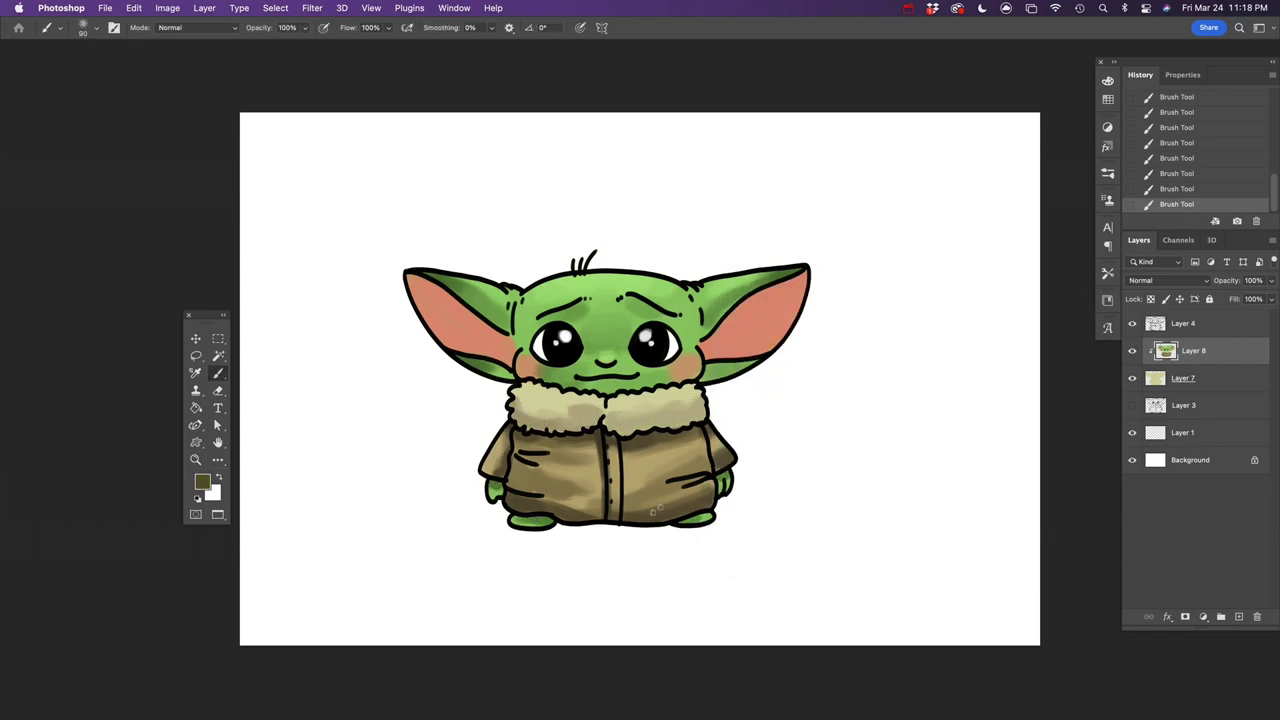
pyautogui.keyDown('alt'); pyautogui.click(691, 435); pyautogui.keyUp('alt')
pyautogui.moveTo(626, 482); pyautogui.dragTo(659, 458)
# - Blend the blush on both cheeks with the sampled cheek colour
pyautogui.keyDown('alt'); pyautogui.click(531, 365); pyautogui.keyUp('alt')
pyautogui.moveTo(544, 366); pyautogui.dragTo(536, 376)
pyautogui.moveTo(683, 353); pyautogui.dragTo(679, 375)
pyautogui.keyDown('alt'); pyautogui.click(537, 371); pyautogui.keyUp('alt')
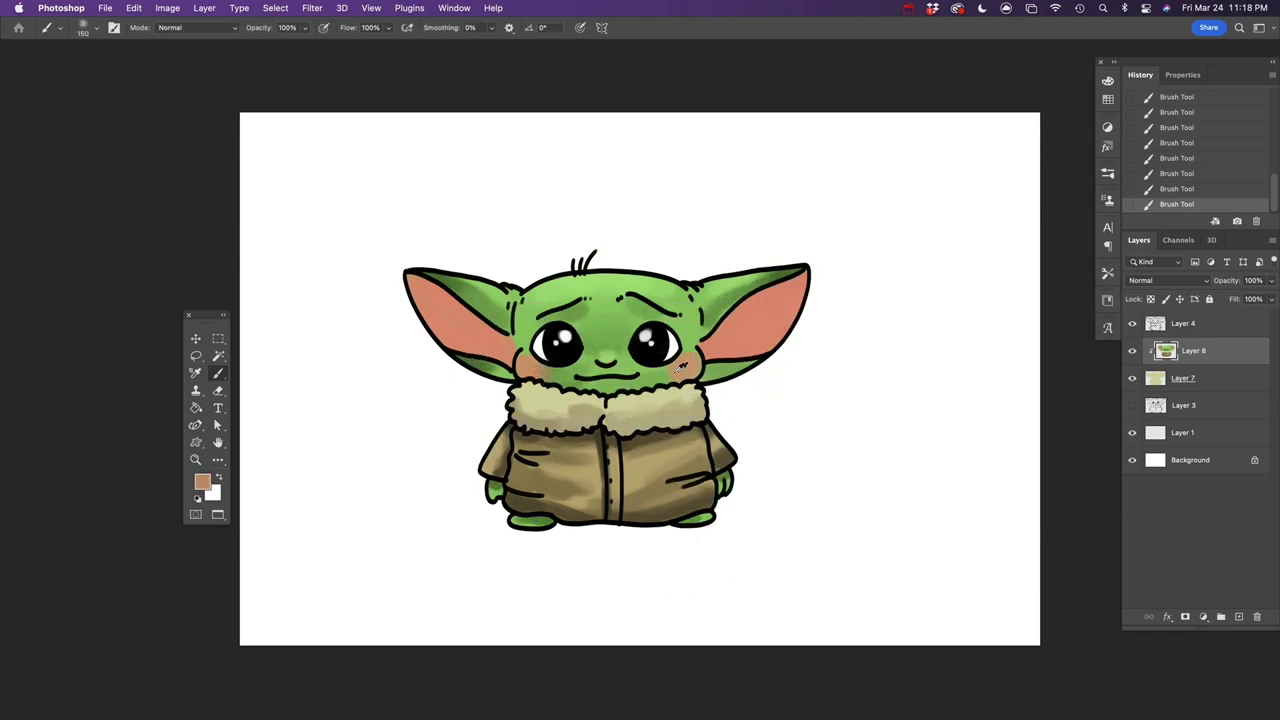
# - Pick a bright magenta and paint edge light on the left side of the fur collar, sleeve and coat, blending it with sampled tones
pyautogui.click(204, 483)
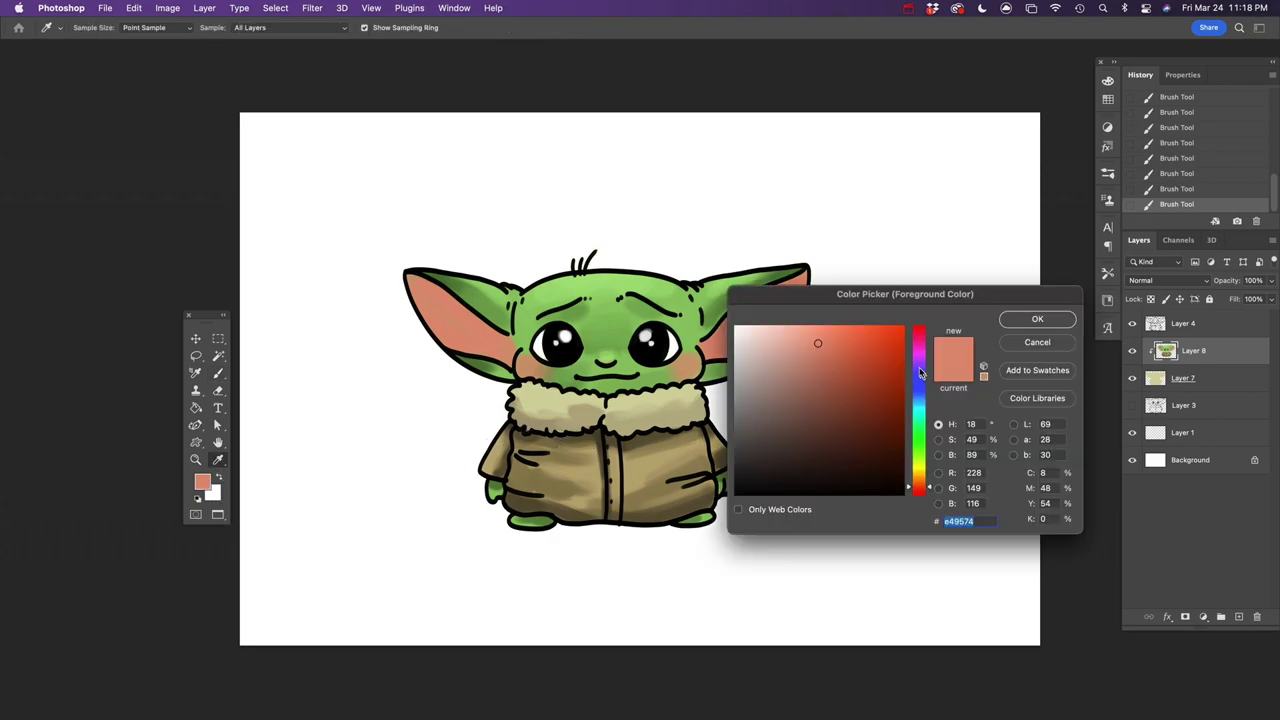
pyautogui.click(920, 356)
pyautogui.click(832, 330)
pyautogui.click(1025, 320)
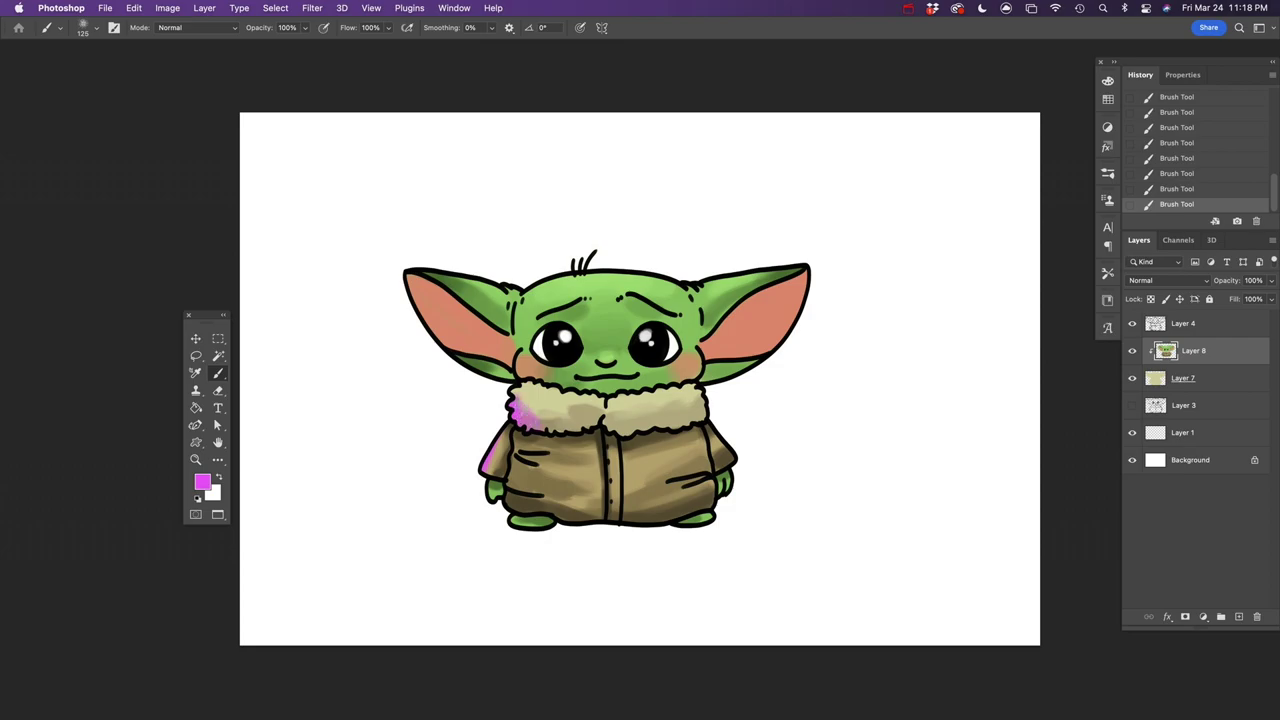
pyautogui.keyDown('alt'); pyautogui.click(521, 474); pyautogui.keyUp('alt')
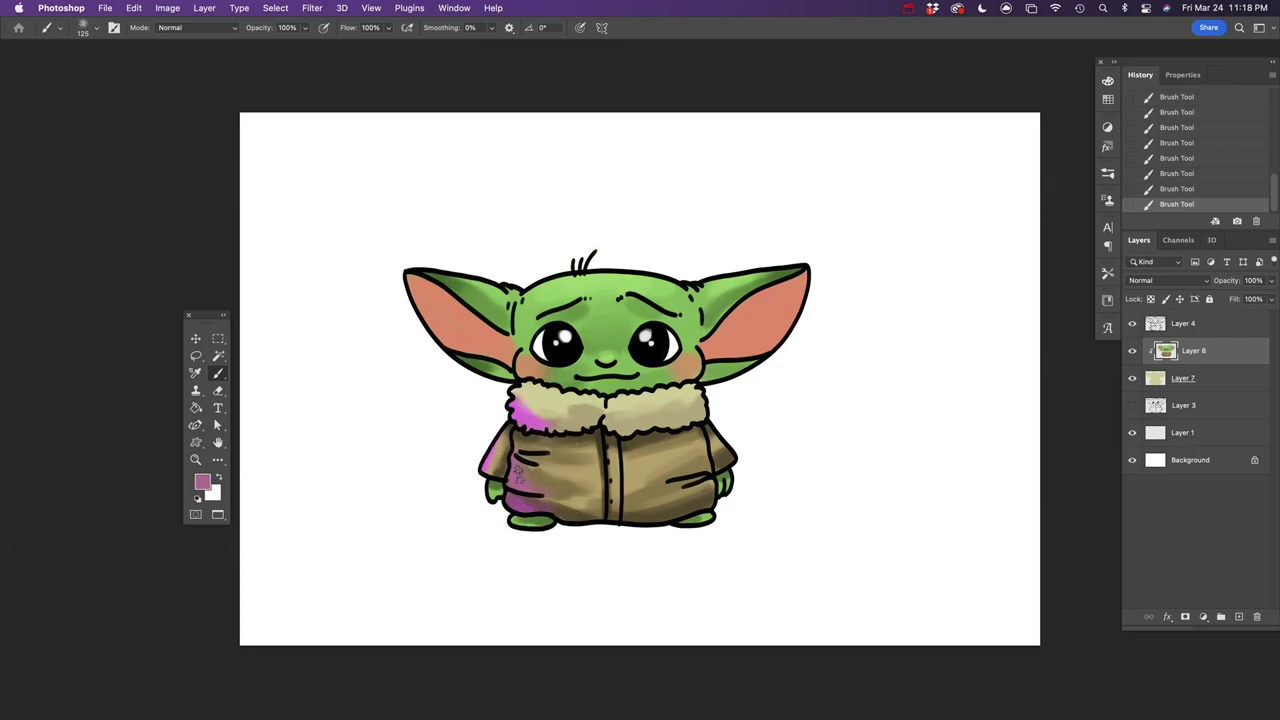
pyautogui.keyDown('alt'); pyautogui.click(525, 414); pyautogui.keyUp('alt')
pyautogui.moveTo(536, 403); pyautogui.dragTo(552, 410)
# - Shade both inner ears with a darker salmon tone and blend the left sleeve using a sampled coat colour
pyautogui.keyDown('alt'); pyautogui.click(480, 340); pyautogui.keyUp('alt')
pyautogui.click(204, 483)
pyautogui.moveTo(425, 292); pyautogui.dragTo(505, 350)
pyautogui.moveTo(716, 340); pyautogui.dragTo(790, 290)
pyautogui.keyDown('alt'); pyautogui.click(494, 464); pyautogui.keyUp('alt')
pyautogui.moveTo(502, 442); pyautogui.dragTo(492, 474)
pyautogui.keyDown('alt'); pyautogui.click(571, 399); pyautogui.keyUp('alt')
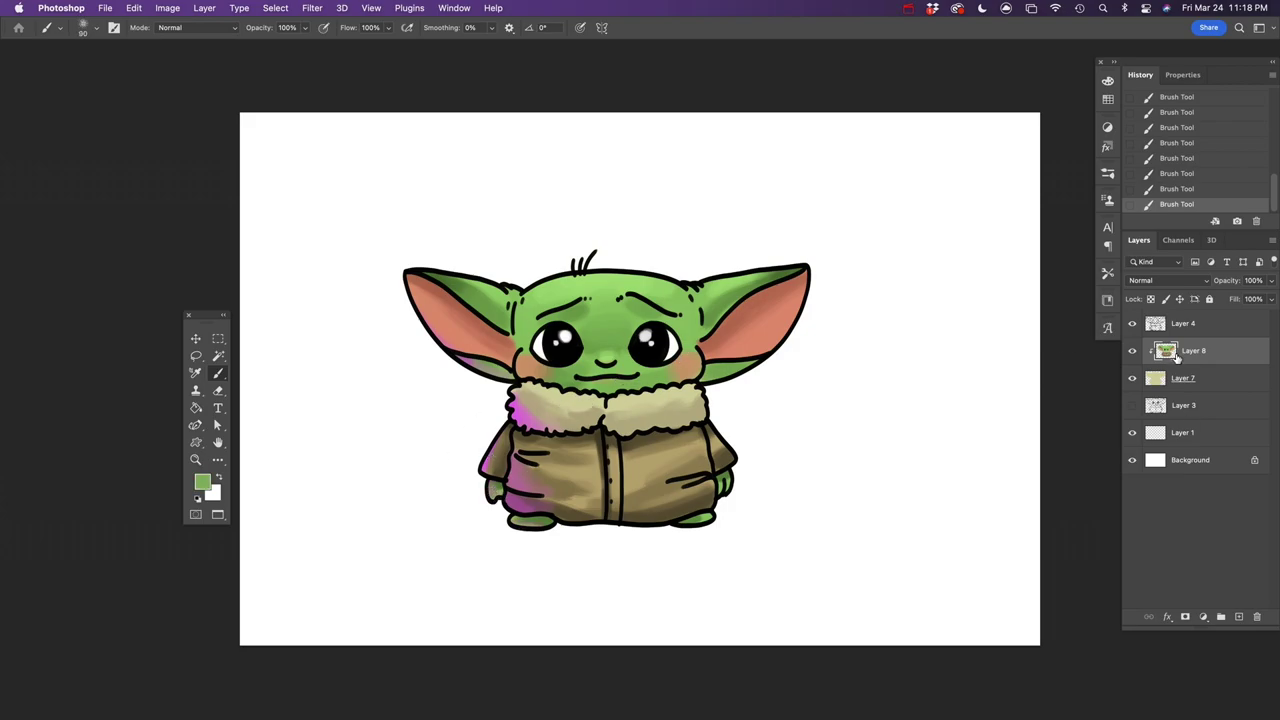
# - Merge the shading layer into the colour layer and add a new layer clipped to the line art
pyautogui.press('super+e')
pyautogui.click(1184, 324)
pyautogui.click(1239, 617)
pyautogui.keyDown('alt'); pyautogui.click(1188, 337); pyautogui.keyUp('alt')
# - Recolour the ear outlines with sampled reddish brown along the inner ears and sampled green along the outer edges
pyautogui.keyDown('alt'); pyautogui.click(462, 320); pyautogui.keyUp('alt')
pyautogui.moveTo(408, 284); pyautogui.dragTo(446, 348)
pyautogui.moveTo(444, 346); pyautogui.dragTo(410, 290)
pyautogui.moveTo(406, 274); pyautogui.dragTo(438, 284)
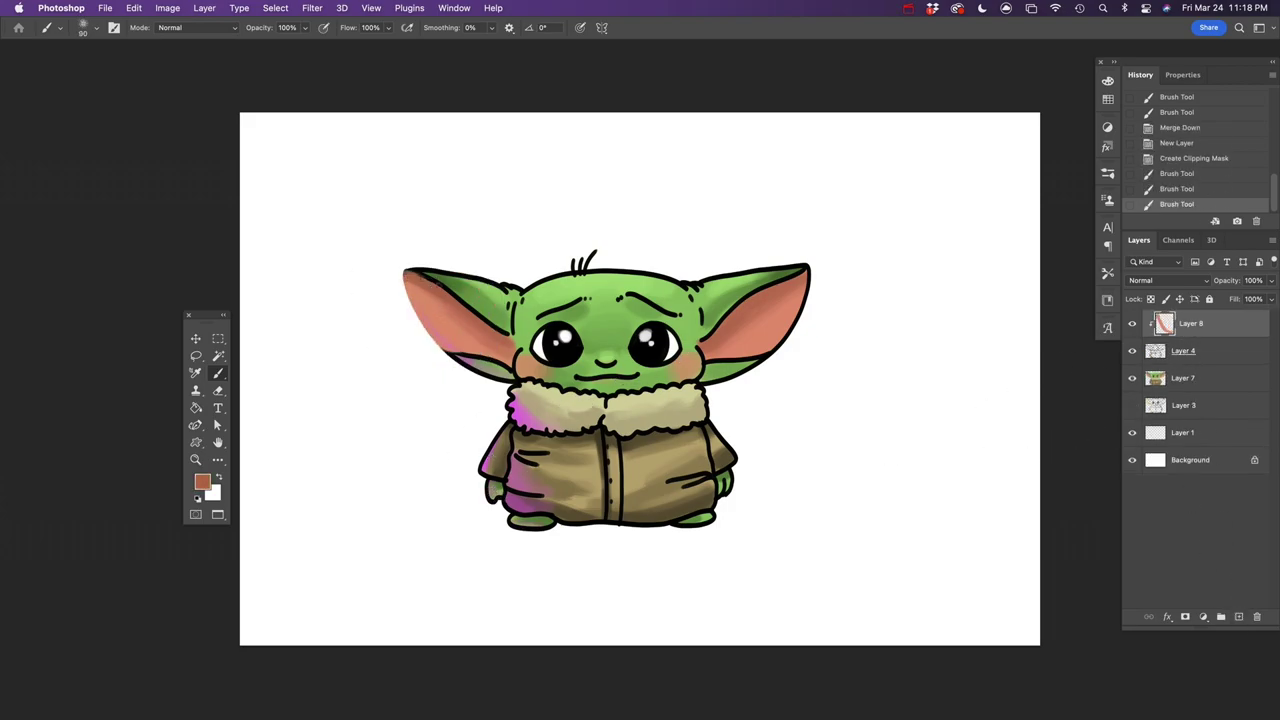
pyautogui.moveTo(706, 340); pyautogui.dragTo(766, 291)
pyautogui.keyDown('alt'); pyautogui.click(787, 273); pyautogui.keyUp('alt')
pyautogui.moveTo(768, 290)
pyautogui.mouseDown()
pyautogui.moveTo(807, 272)
pyautogui.moveTo(728, 278)
pyautogui.mouseUp()
pyautogui.moveTo(768, 358); pyautogui.dragTo(704, 384)
# - Recolour the outlines of the head, right brow, cheek, nose and mouth with sampled greens
pyautogui.keyDown('alt'); pyautogui.click(494, 317); pyautogui.keyUp('alt')
pyautogui.moveTo(514, 334); pyautogui.dragTo(520, 292)
pyautogui.moveTo(636, 272)
pyautogui.mouseDown()
pyautogui.moveTo(572, 276)
pyautogui.moveTo(724, 280)
pyautogui.mouseUp()
pyautogui.moveTo(624, 295); pyautogui.dragTo(672, 314)
pyautogui.keyDown('alt'); pyautogui.click(521, 351); pyautogui.keyUp('alt')
pyautogui.moveTo(578, 378); pyautogui.dragTo(638, 376)
pyautogui.moveTo(700, 348); pyautogui.dragTo(702, 378)
pyautogui.moveTo(596, 362); pyautogui.dragTo(616, 362)
# - Recolour the fur collar's upper and lower outlines to match its beige and magenta areas
pyautogui.moveTo(512, 392); pyautogui.dragTo(598, 430)
pyautogui.moveTo(530, 382); pyautogui.dragTo(702, 392)
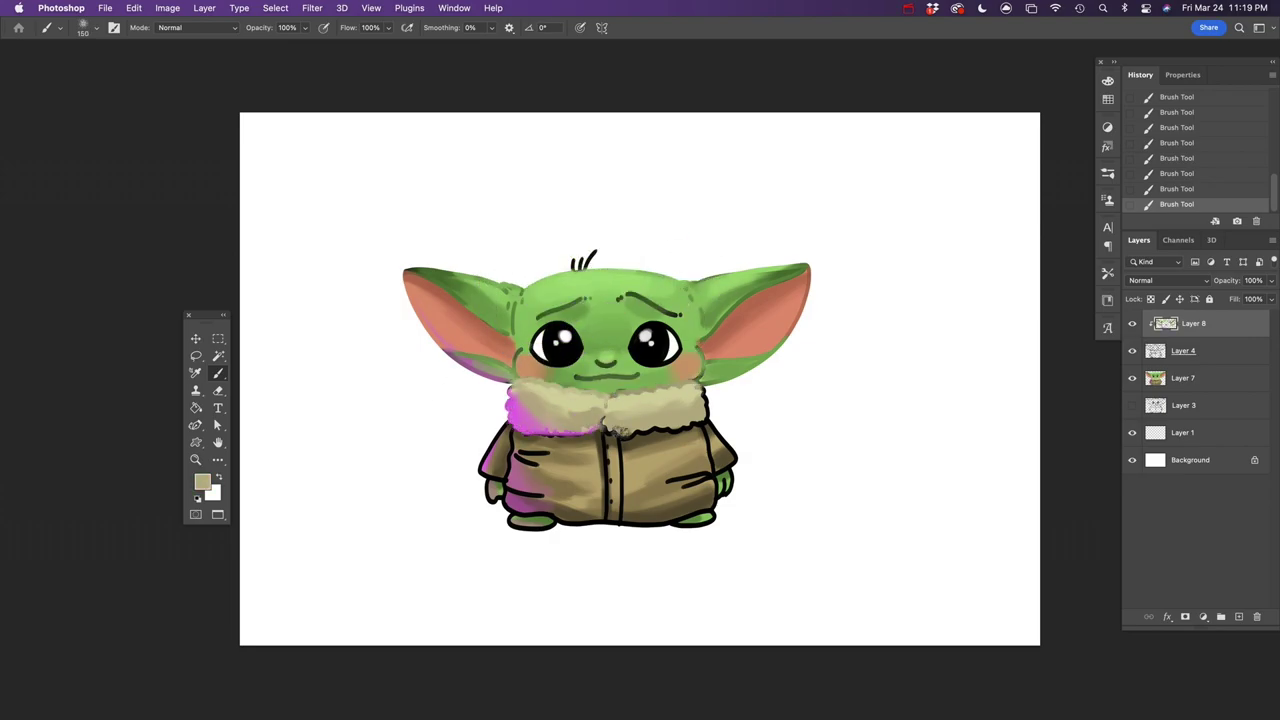
pyautogui.moveTo(621, 430); pyautogui.dragTo(705, 394)
# - Recolour the outlines of the coat, sleeves, zip, folds, feet and left hand with tones sampled from the coat
pyautogui.keyDown('alt'); pyautogui.click(515, 479); pyautogui.keyUp('alt')
pyautogui.moveTo(506, 428); pyautogui.dragTo(483, 470)
pyautogui.moveTo(606, 438); pyautogui.dragTo(606, 516)
pyautogui.moveTo(709, 424); pyautogui.dragTo(734, 460)
pyautogui.moveTo(712, 475); pyautogui.dragTo(556, 521)
pyautogui.moveTo(512, 518); pyautogui.dragTo(554, 524)
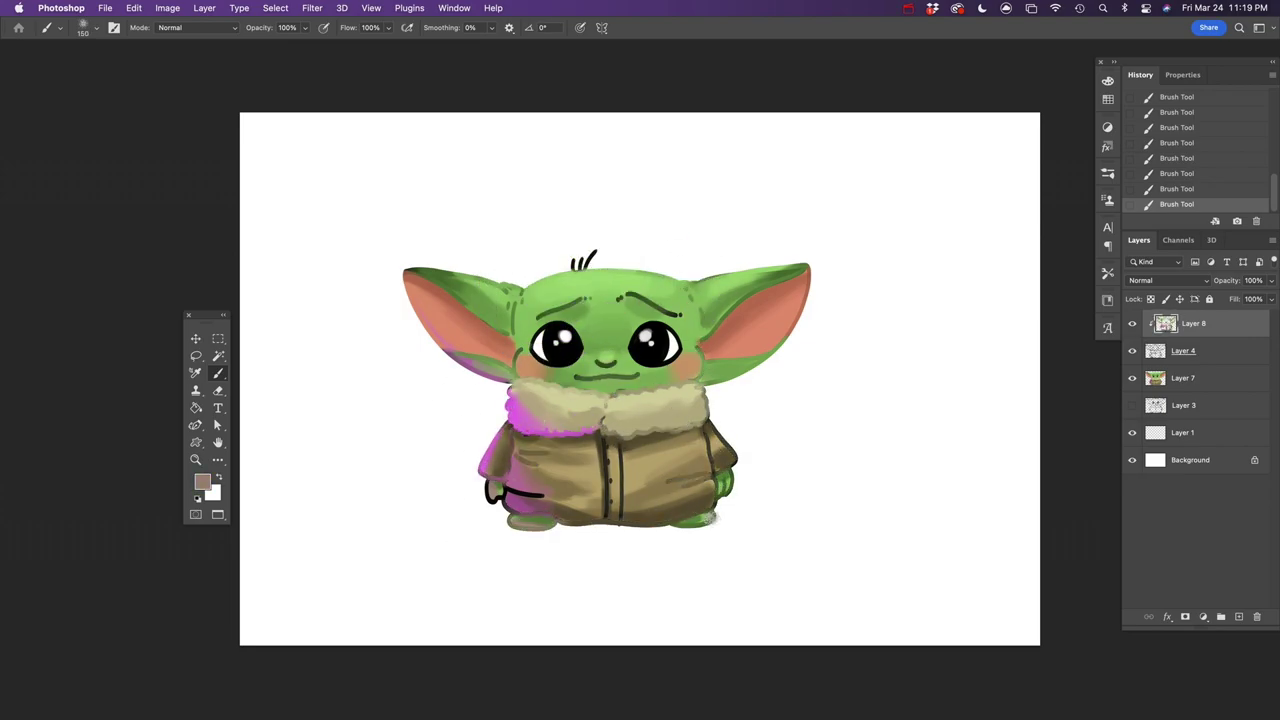
pyautogui.moveTo(712, 516); pyautogui.dragTo(682, 526)
pyautogui.moveTo(544, 496); pyautogui.dragTo(506, 489)
pyautogui.moveTo(488, 482); pyautogui.dragTo(500, 500)
# - Reduce the brush size and soften the lower outlines of both eyes with sampled tones
pyautogui.press('[')
pyautogui.press('[')
pyautogui.press('[')
pyautogui.keyDown('alt'); pyautogui.click(672, 346); pyautogui.keyUp('alt')
pyautogui.moveTo(654, 366); pyautogui.dragTo(681, 350)
pyautogui.moveTo(534, 350); pyautogui.dragTo(562, 366)
pyautogui.keyDown('alt'); pyautogui.click(588, 352); pyautogui.keyUp('alt')
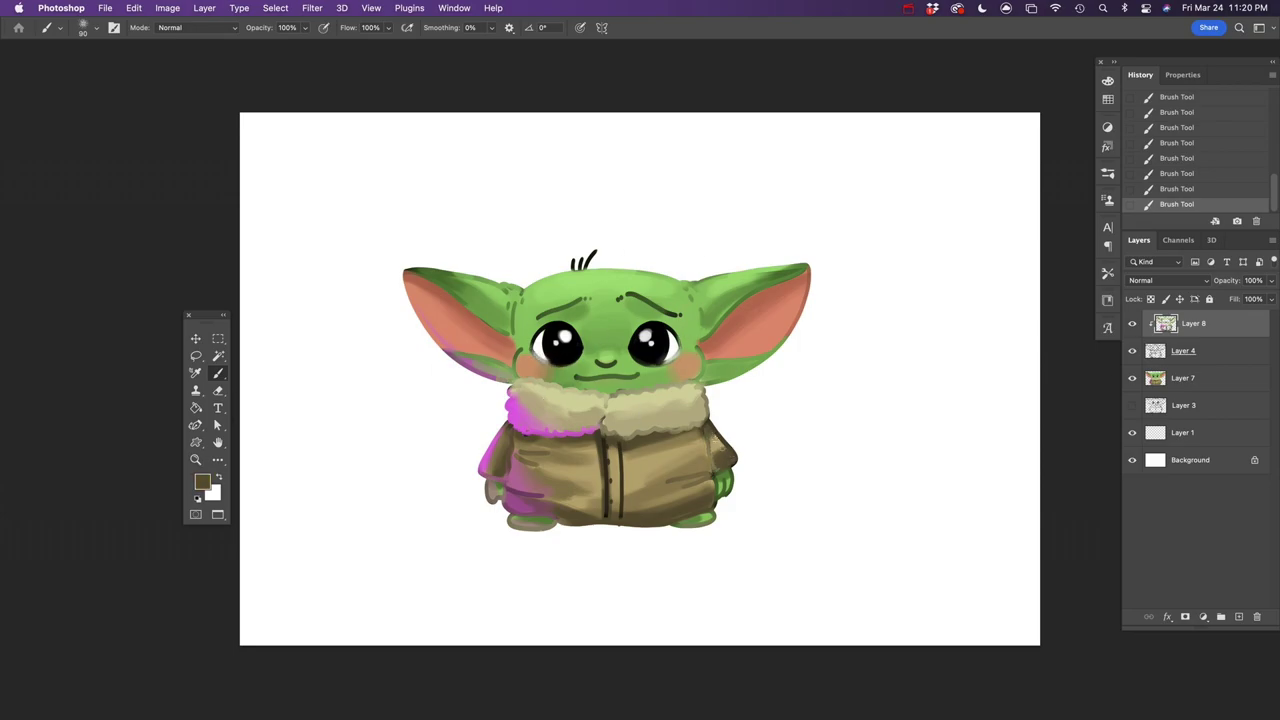
# - Merge the clipped layer into the line art and paint fuzzy magenta fur along the collar's left end on a new layer
pyautogui.press('super+e')
pyautogui.press('super+shift+alt+n')
pyautogui.keyDown('alt'); pyautogui.click(516, 410); pyautogui.keyUp('alt')
pyautogui.moveTo(518, 412); pyautogui.dragTo(506, 397)
pyautogui.moveTo(517, 411)
pyautogui.mouseDown()
pyautogui.moveTo(508, 402)
pyautogui.moveTo(525, 430)
pyautogui.mouseUp()
pyautogui.moveTo(520, 420)
pyautogui.mouseDown()
pyautogui.moveTo(529, 431)
pyautogui.moveTo(532, 390)
pyautogui.mouseUp()
pyautogui.keyDown('alt'); pyautogui.click(532, 389); pyautogui.keyUp('alt')
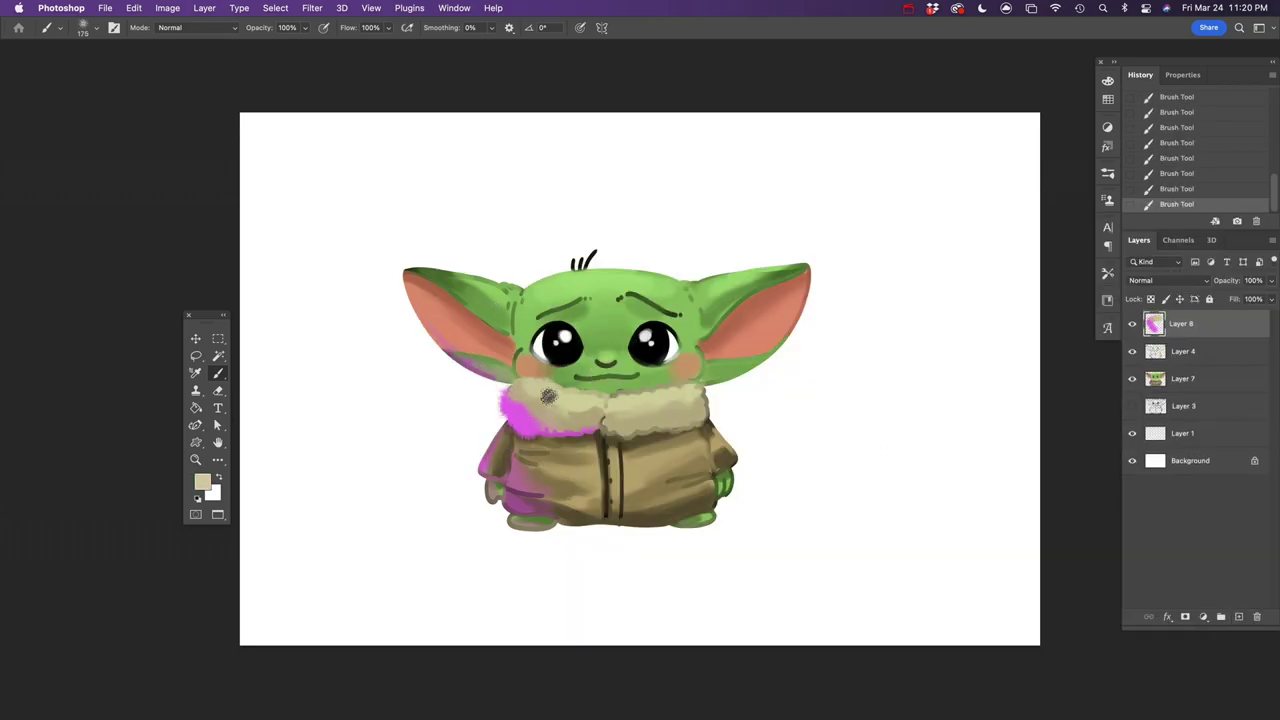
# - Paint fuzzy beige fur across the rest of the collar with colours sampled from it
pyautogui.keyDown('alt'); pyautogui.click(556, 418); pyautogui.keyUp('alt')
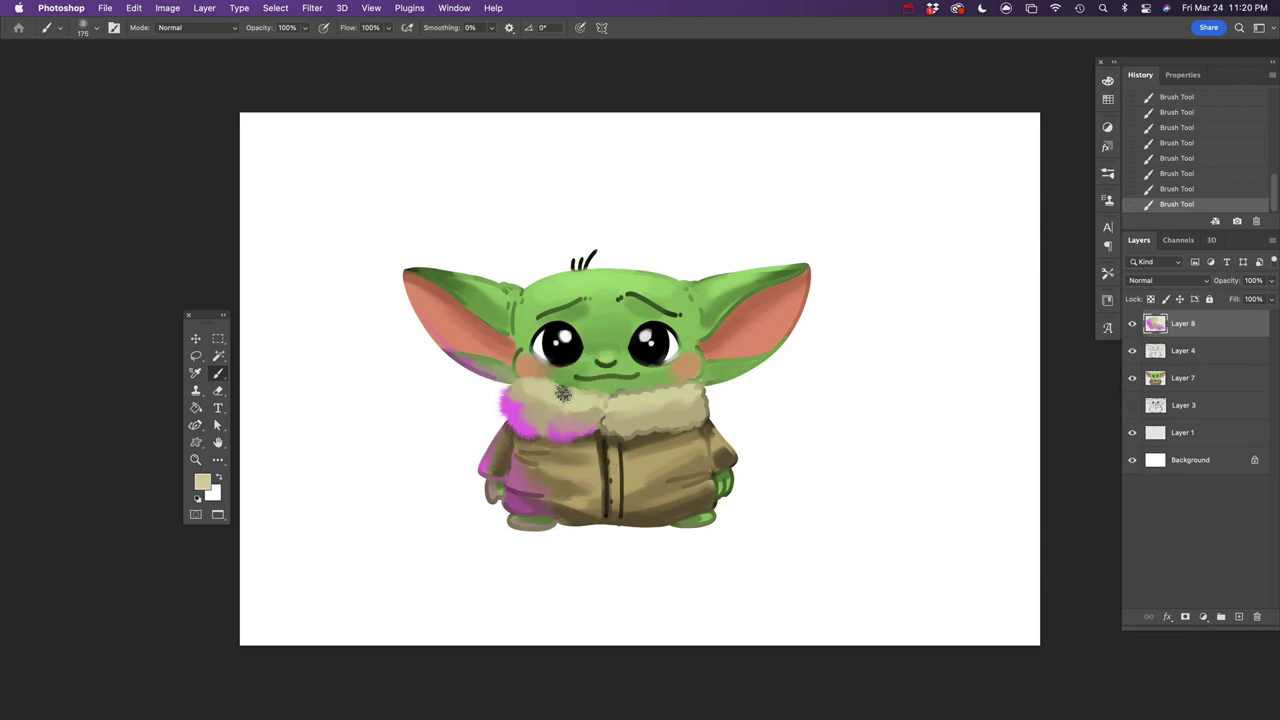
pyautogui.keyDown('alt'); pyautogui.click(593, 410); pyautogui.keyUp('alt')
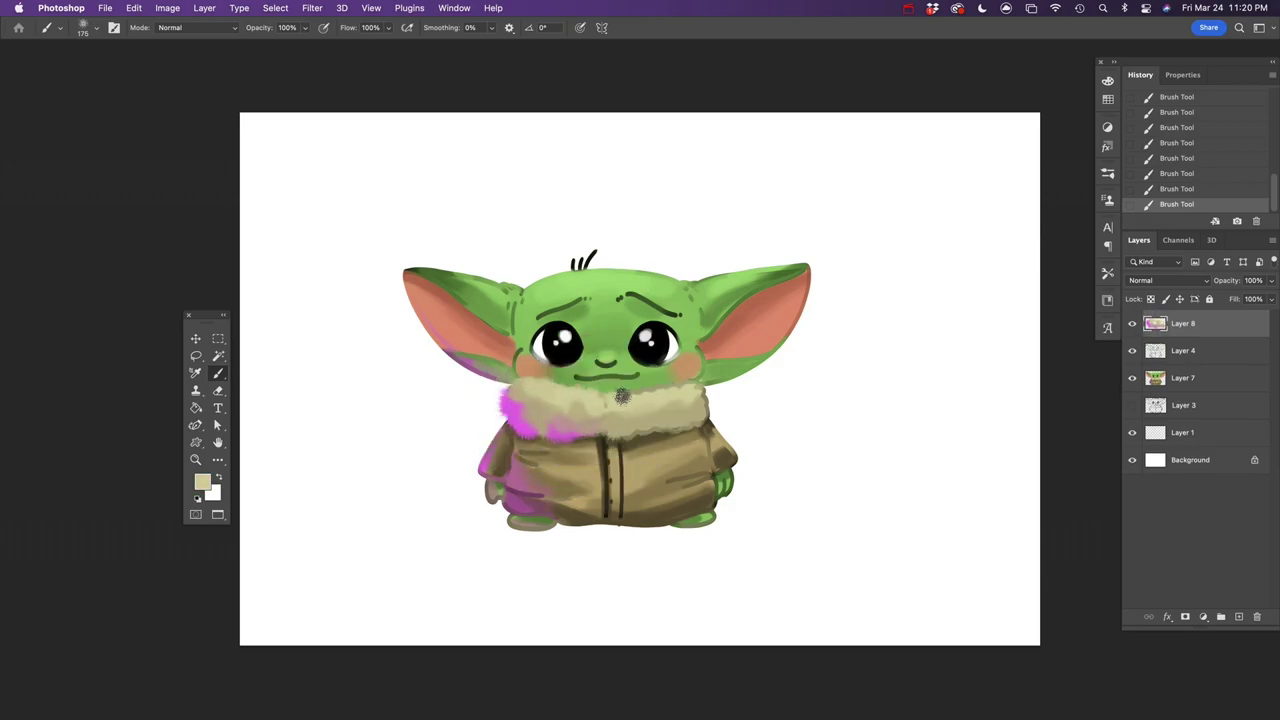
pyautogui.keyDown('alt'); pyautogui.click(650, 393); pyautogui.keyUp('alt')
pyautogui.moveTo(669, 385); pyautogui.dragTo(704, 412)
pyautogui.keyDown('alt'); pyautogui.click(683, 391); pyautogui.keyUp('alt')
# - Paint fuzzy light green strokes along the top of the head and the right ear with sampled greens
pyautogui.press('[')
pyautogui.press('[')
pyautogui.press('[')
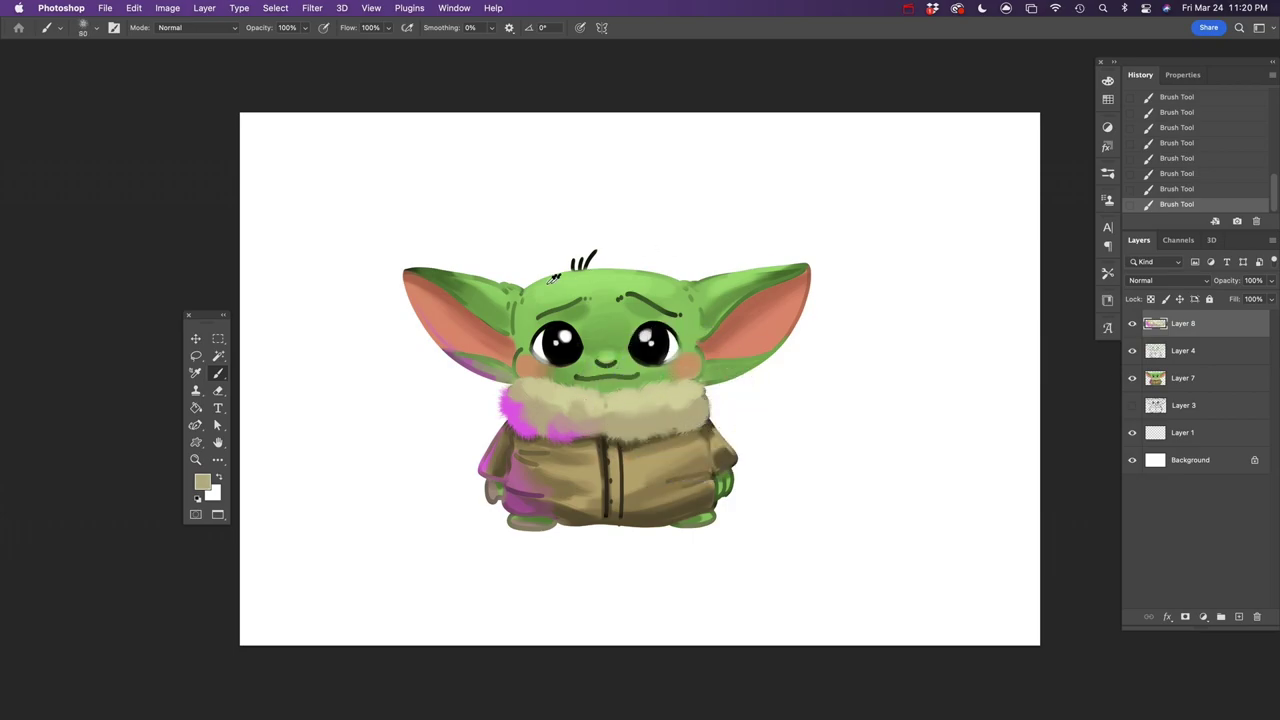
pyautogui.keyDown('alt'); pyautogui.click(548, 283); pyautogui.keyUp('alt')
pyautogui.press(']')
pyautogui.press(']')
pyautogui.press(']')
pyautogui.moveTo(541, 287)
pyautogui.mouseDown()
pyautogui.moveTo(588, 272)
pyautogui.moveTo(682, 284)
pyautogui.moveTo(798, 267)
pyautogui.mouseUp()
pyautogui.keyDown('alt'); pyautogui.click(596, 280); pyautogui.keyUp('alt')
pyautogui.keyDown('alt'); pyautogui.click(742, 292); pyautogui.keyUp('alt')
# - Paint over the outlines at the left ear's base and smooth both ears with sampled greens
pyautogui.keyDown('alt'); pyautogui.click(484, 295); pyautogui.keyUp('alt')
pyautogui.moveTo(452, 276); pyautogui.dragTo(513, 336)
pyautogui.press('[')
pyautogui.press('[')
pyautogui.press('[')
pyautogui.keyDown('alt'); pyautogui.click(521, 295); pyautogui.keyUp('alt')
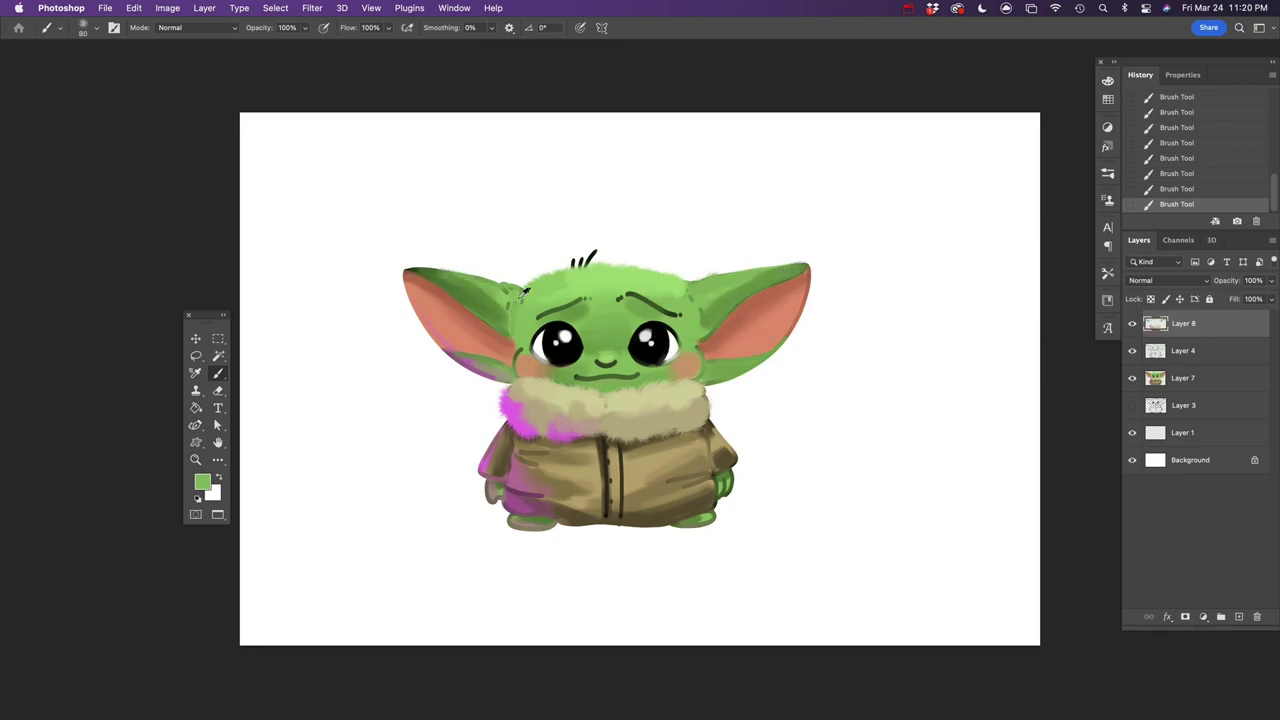
pyautogui.moveTo(521, 292); pyautogui.dragTo(515, 338)
pyautogui.moveTo(414, 276); pyautogui.dragTo(484, 332)
pyautogui.moveTo(756, 294); pyautogui.dragTo(698, 358)
# - Repaint the brows, tone down the eye highlights, soften the coat's zip line and darken the mouth line
pyautogui.moveTo(532, 320); pyautogui.dragTo(588, 297)
pyautogui.moveTo(624, 293); pyautogui.dragTo(680, 317)
pyautogui.moveTo(556, 330); pyautogui.dragTo(567, 337)
pyautogui.moveTo(620, 446); pyautogui.dragTo(620, 516)
pyautogui.moveTo(577, 377); pyautogui.dragTo(637, 376)
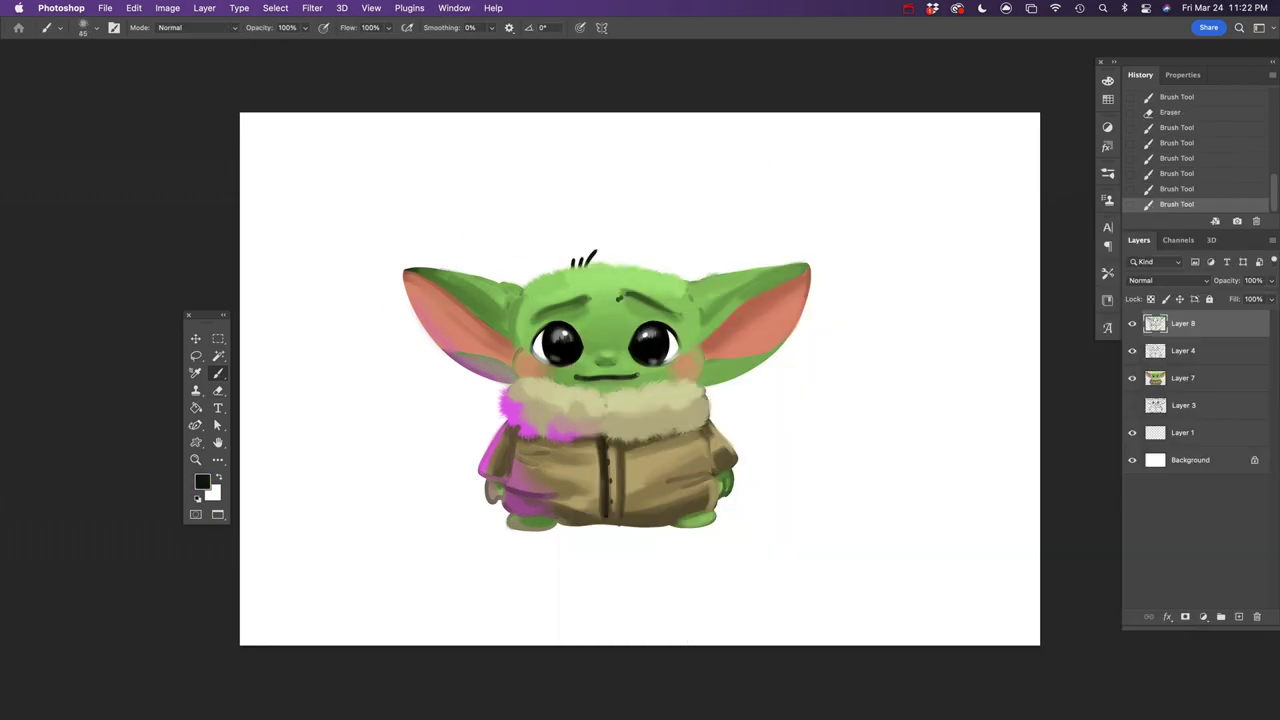
# - Paint a soft dark ground shadow under the feet on a new layer beneath the character, and return to the top paint layer
pyautogui.click(1184, 405)
pyautogui.click(1239, 617)
pyautogui.moveTo(515, 528); pyautogui.dragTo(738, 514)
pyautogui.click(1184, 324)
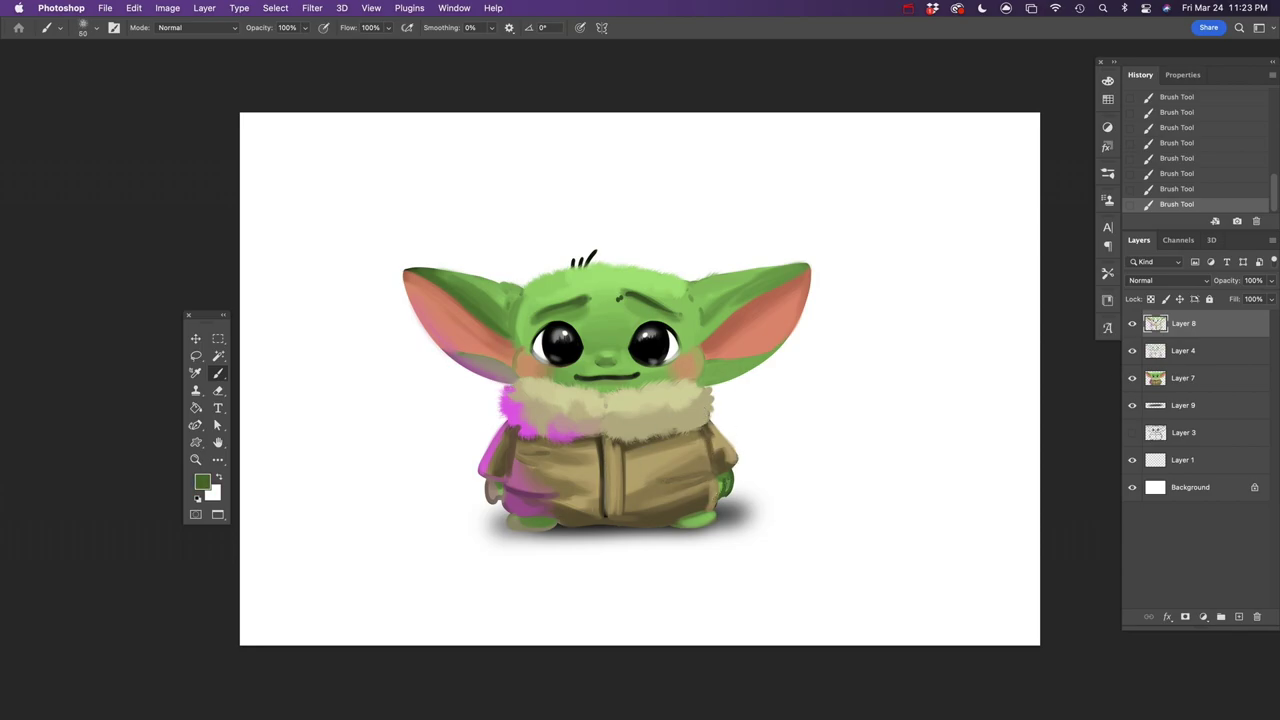
# - Reduce the brush size and touch up the dark strokes of the face and hair with sampled dark greens
pyautogui.keyDown('alt'); pyautogui.click(535, 332); pyautogui.keyUp('alt')
pyautogui.press('[')
pyautogui.press('[')
pyautogui.keyDown('alt'); pyautogui.click(596, 381); pyautogui.keyUp('alt')
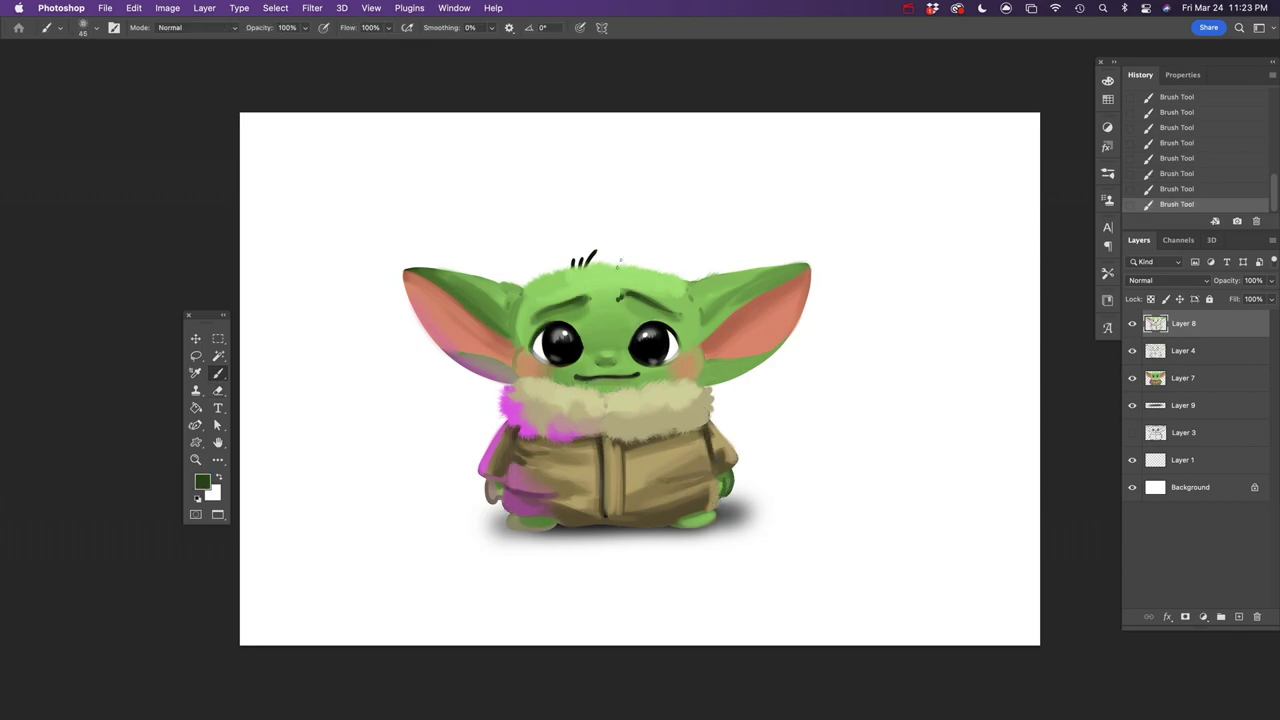
pyautogui.keyDown('alt'); pyautogui.click(594, 249); pyautogui.keyUp('alt')
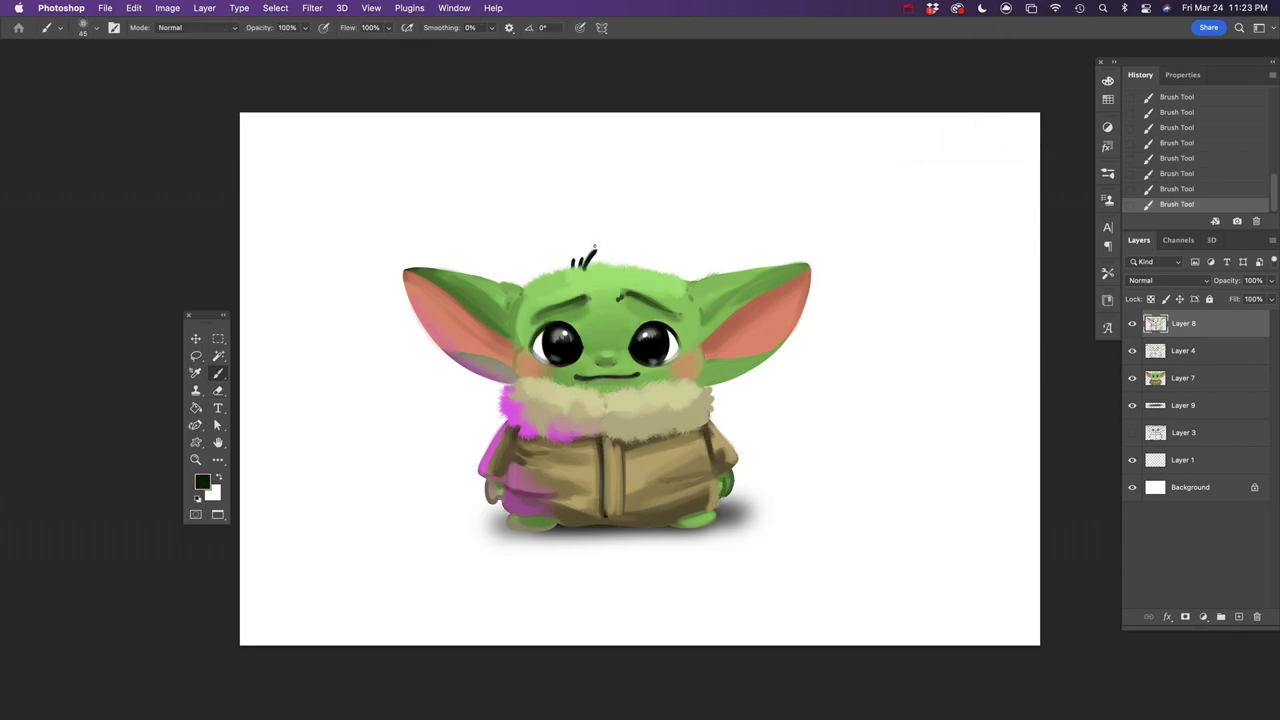